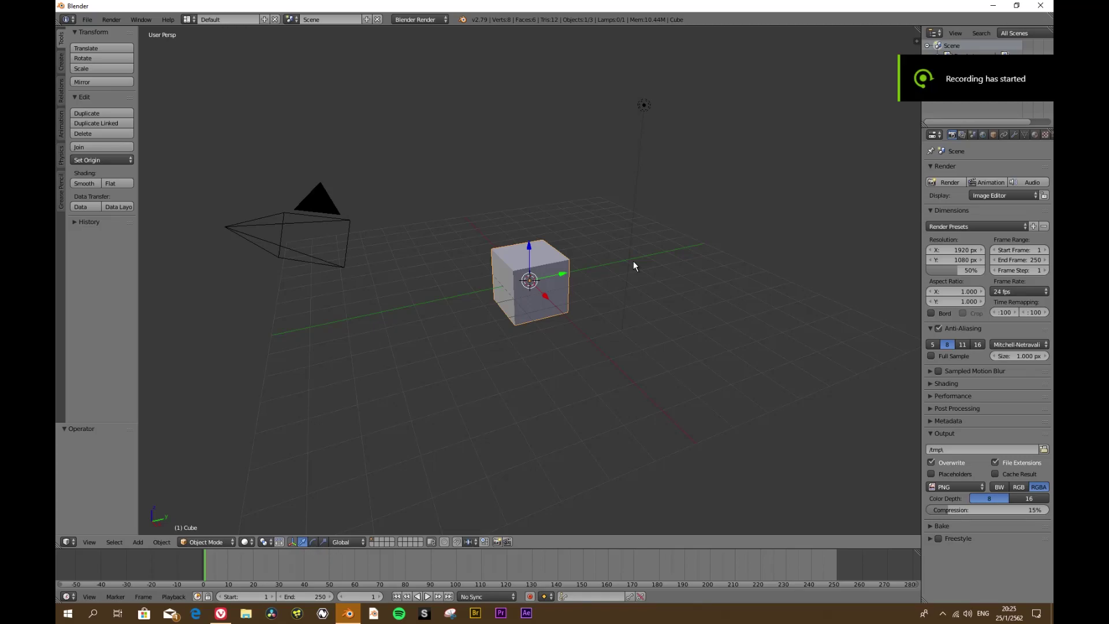
Step: Return from the tutorial browser to Blender, zoom in, and switch the cube into Sculpt Mode
{"action": "left_click", "coordinate": [218, 617]}
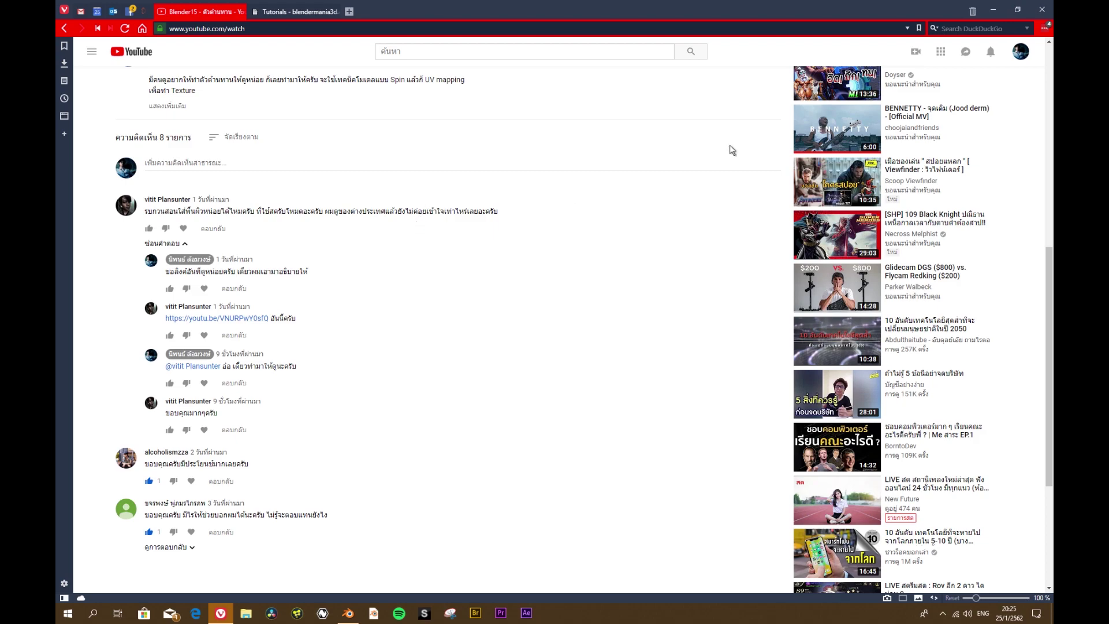
{"action": "left_click", "coordinate": [988, 17]}
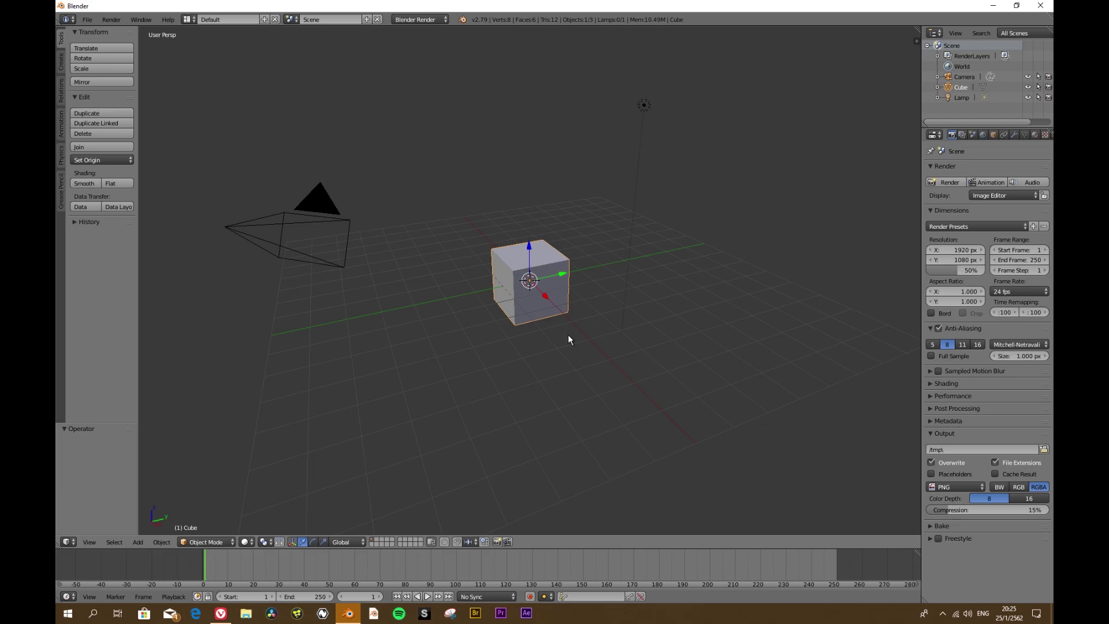
{"action": "scroll", "coordinate": [572, 327], "scroll_direction": "up", "scroll_amount": 1}
{"action": "scroll", "coordinate": [569, 327], "scroll_direction": "up", "scroll_amount": 2}
{"action": "scroll", "coordinate": [565, 332], "scroll_direction": "up", "scroll_amount": 2}
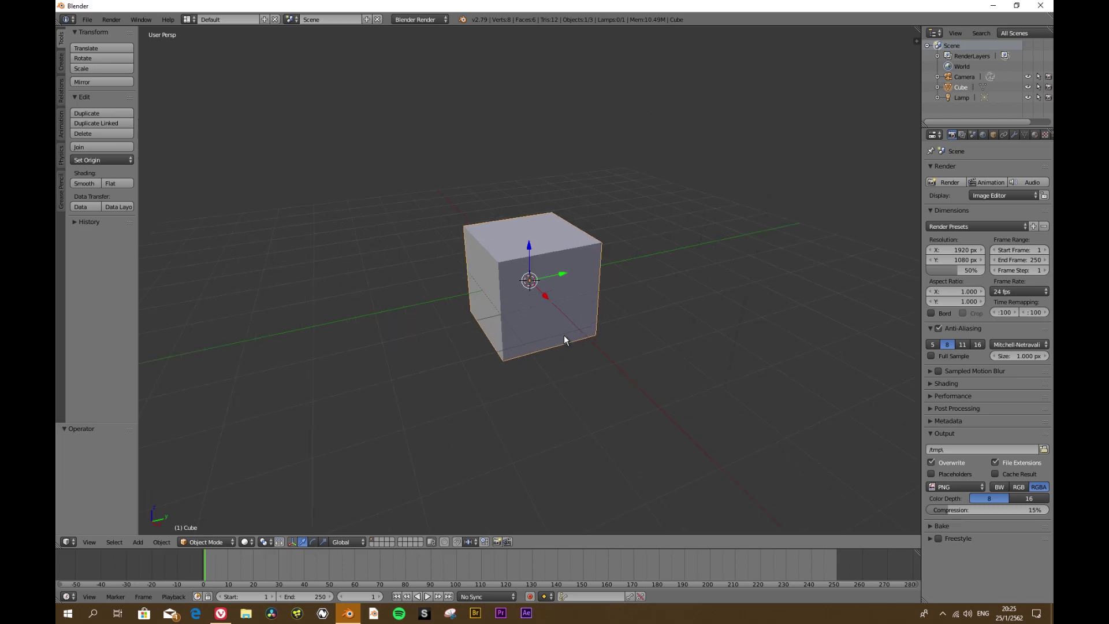
{"action": "left_click", "coordinate": [203, 543]}
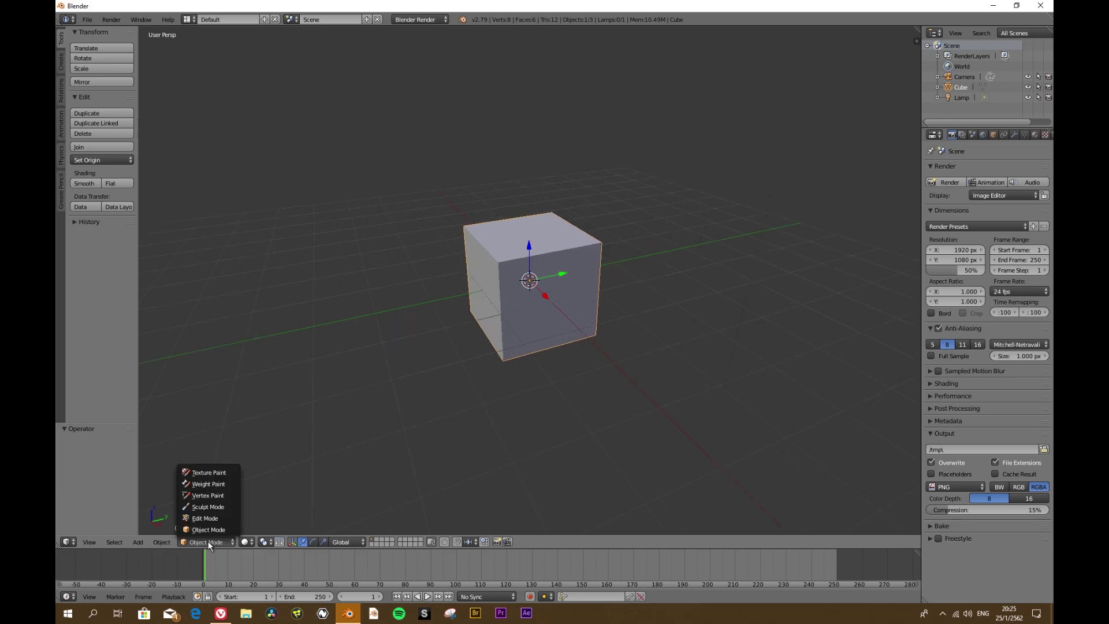
{"action": "left_click", "coordinate": [209, 507]}
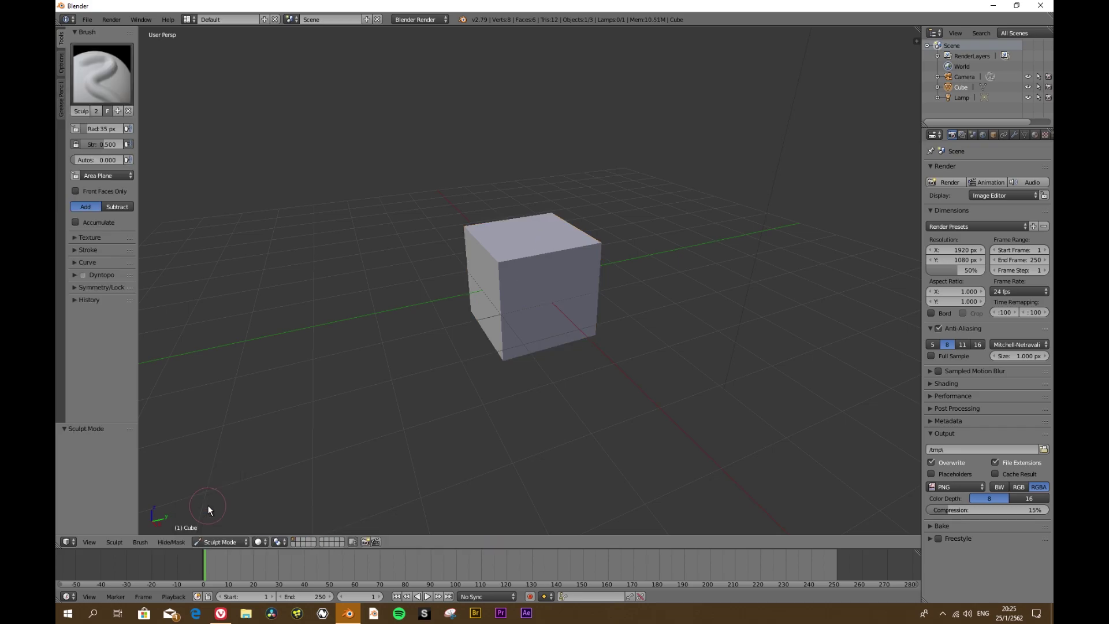
Step: Pick the SculptDraw brush and show the cube's modifier properties
{"action": "left_click_drag", "start_coordinate": [139, 309], "coordinate": [211, 309]}
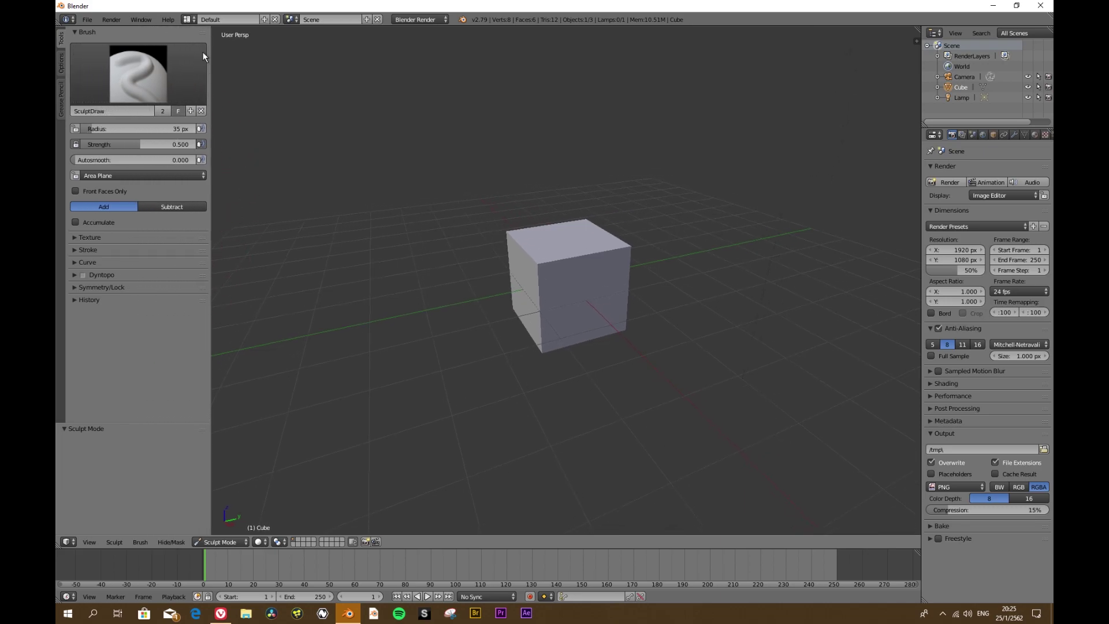
{"action": "left_click", "coordinate": [133, 87]}
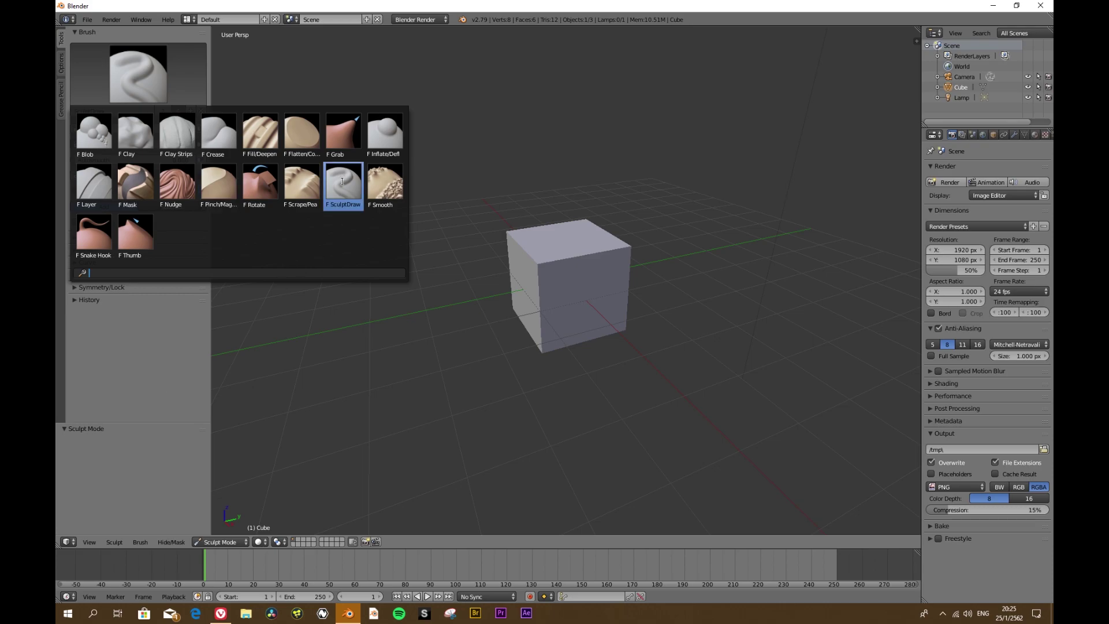
{"action": "left_click", "coordinate": [342, 182]}
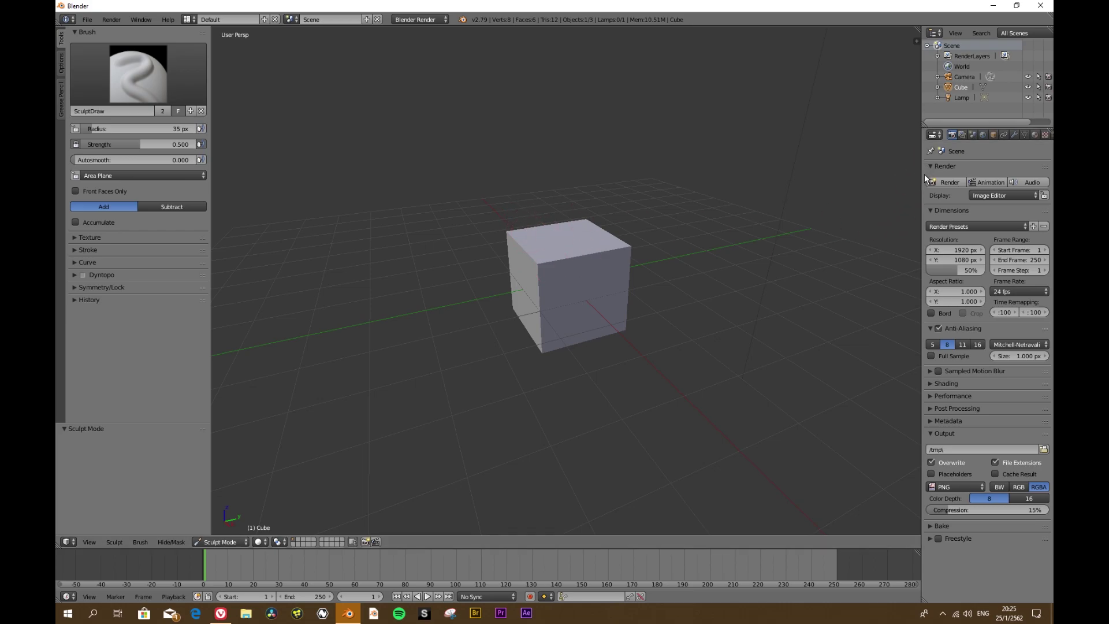
{"action": "left_click_drag", "start_coordinate": [922, 172], "coordinate": [823, 162]}
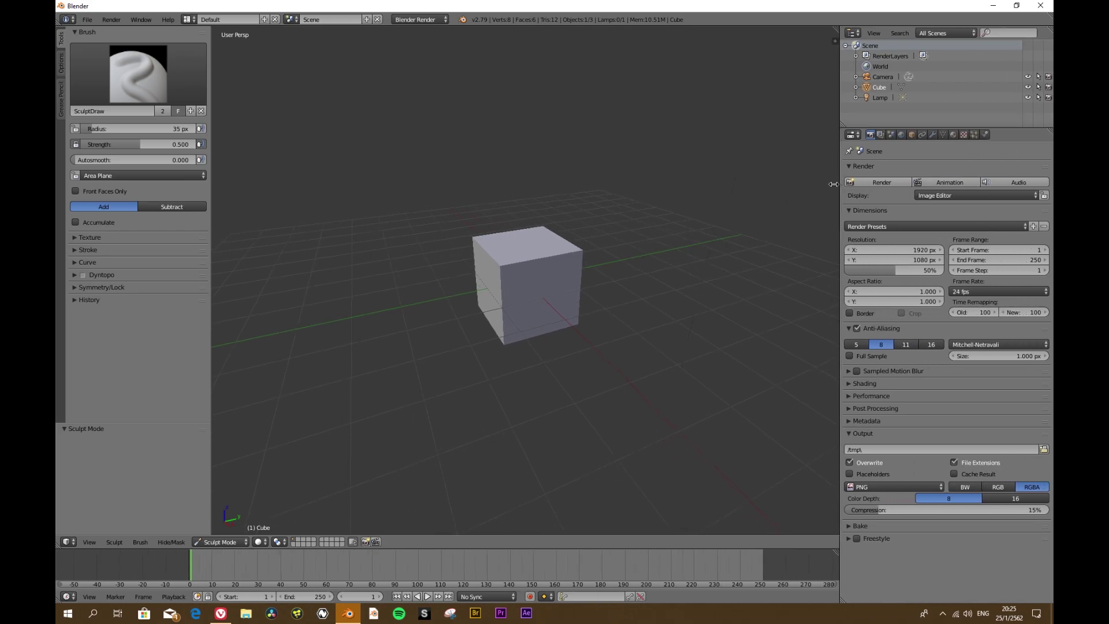
{"action": "left_click", "coordinate": [918, 135]}
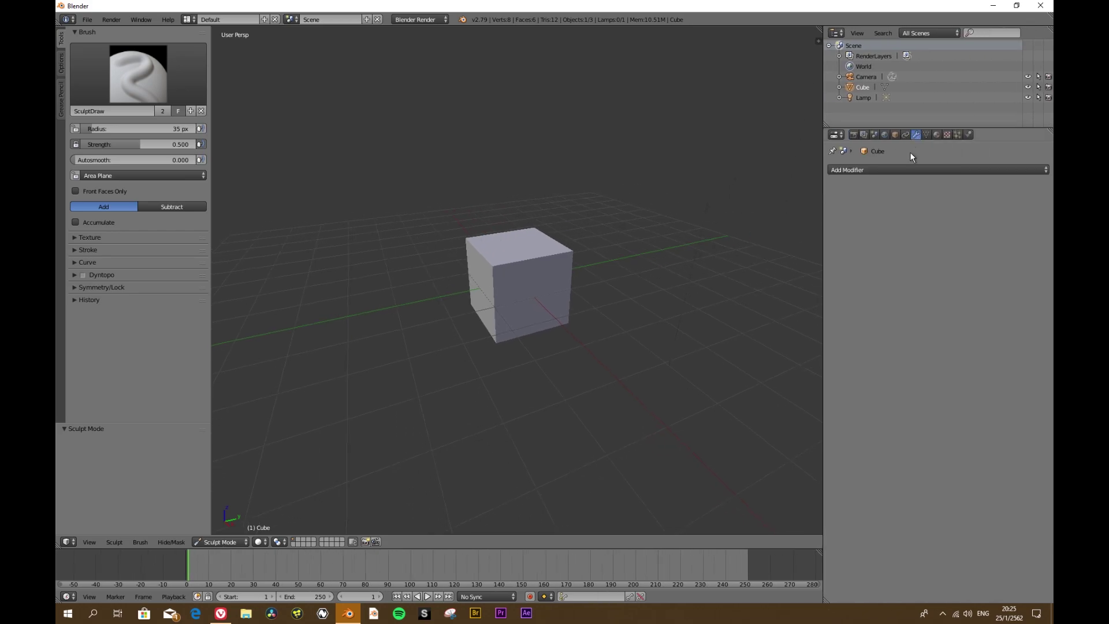
Step: Add a Multiresolution modifier and subdivide the cube to sculpt/render level 5, then zoom in
{"action": "left_click", "coordinate": [901, 168]}
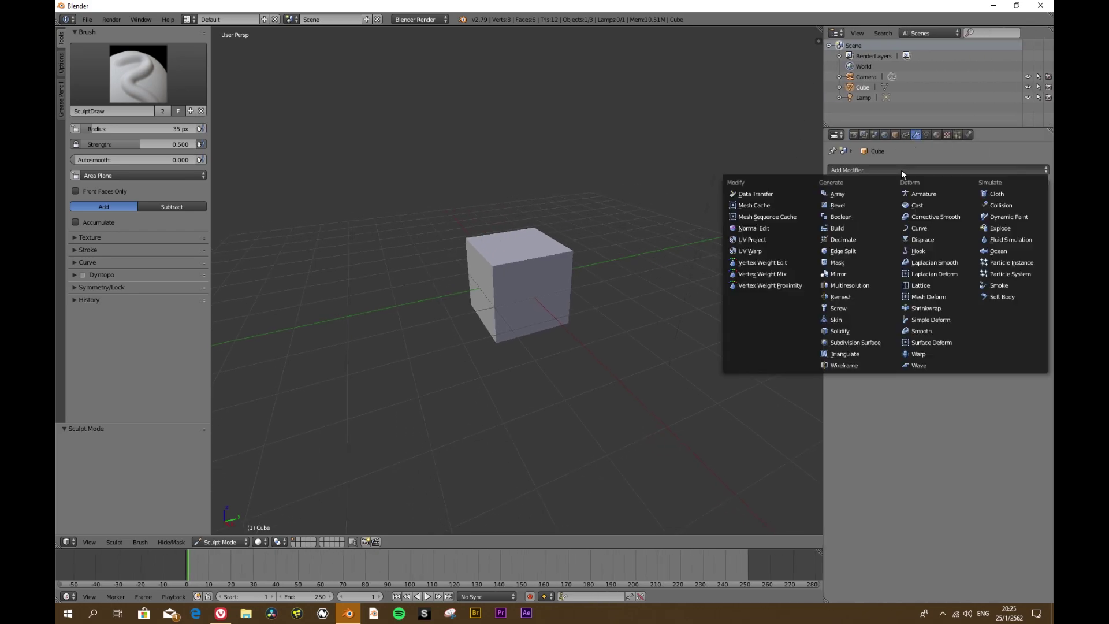
{"action": "left_click", "coordinate": [854, 285]}
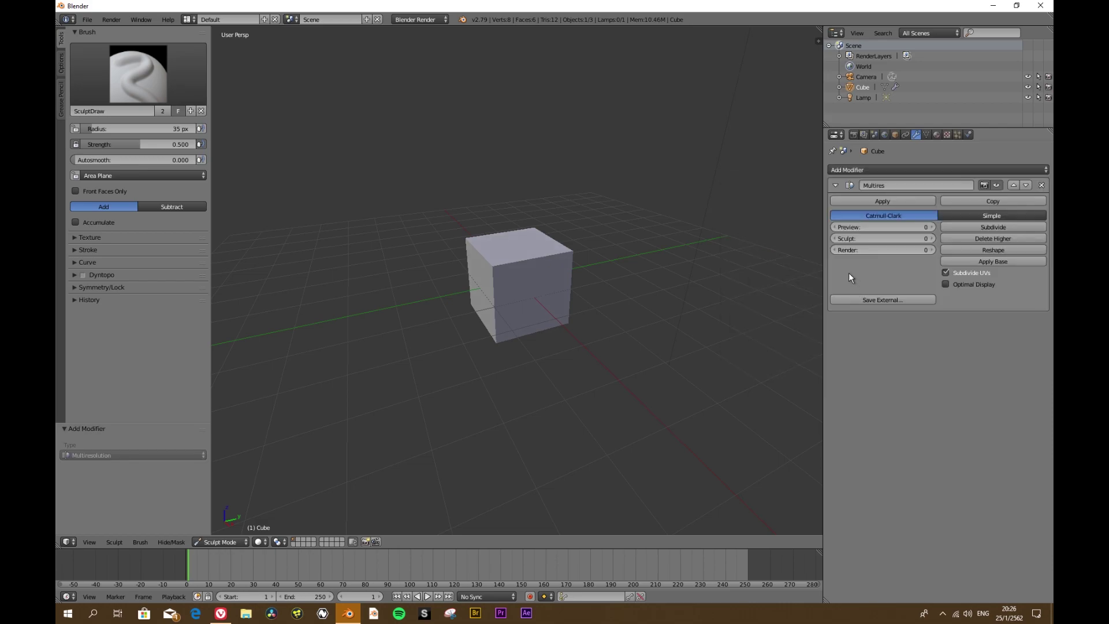
{"action": "left_click", "coordinate": [1012, 227]}
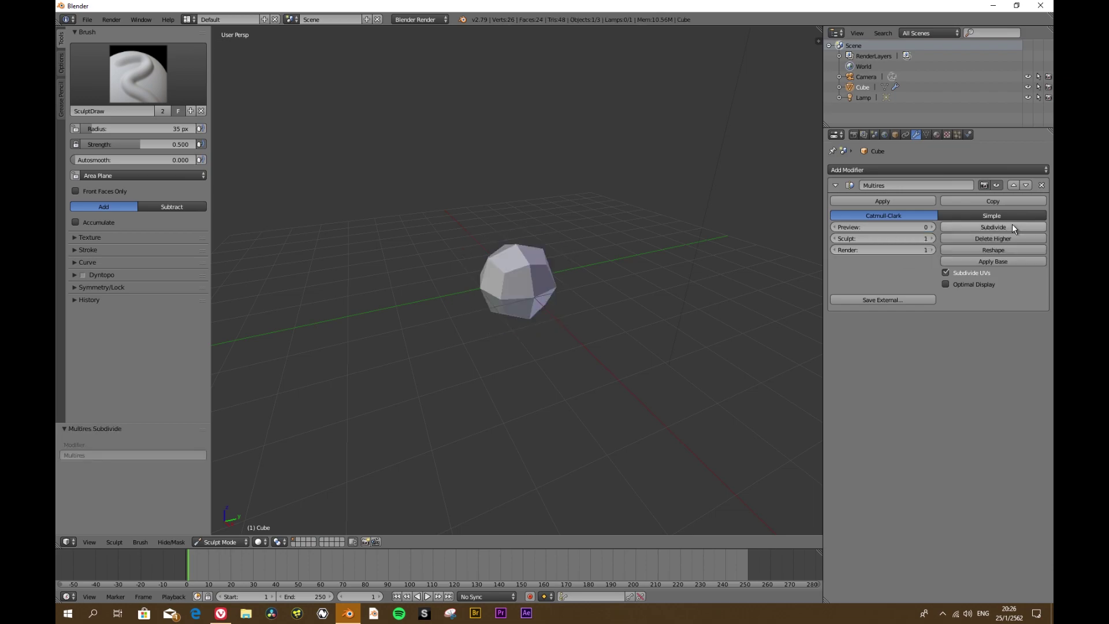
{"action": "left_click", "coordinate": [1012, 227]}
{"action": "left_click", "coordinate": [1012, 227]}
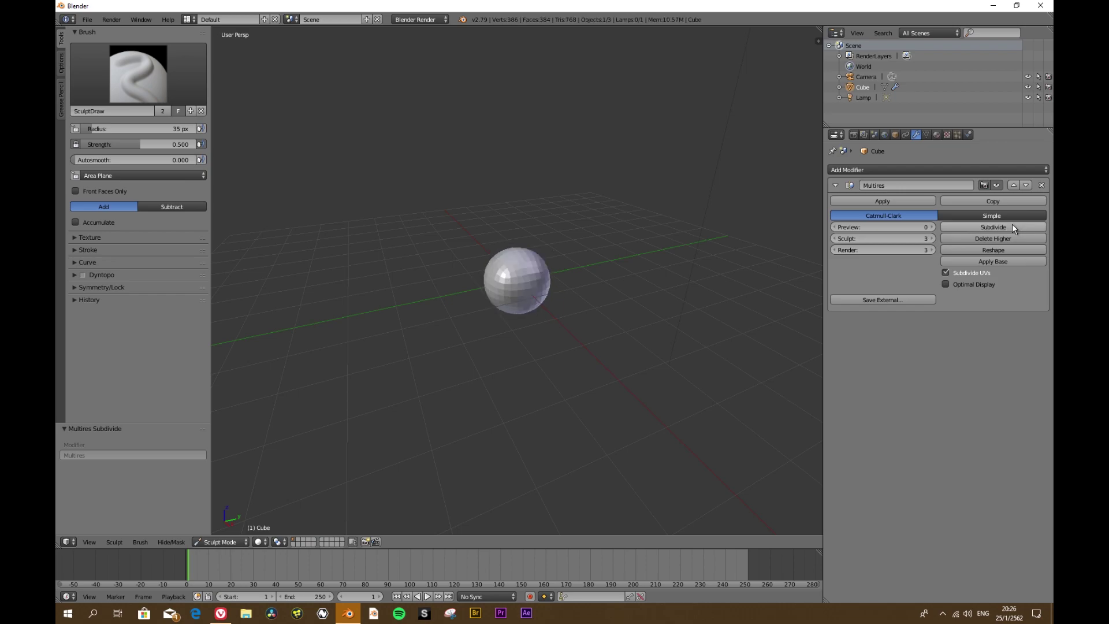
{"action": "left_click", "coordinate": [1012, 226]}
{"action": "scroll", "coordinate": [500, 292], "scroll_direction": "up", "scroll_amount": 1}
{"action": "scroll", "coordinate": [511, 287], "scroll_direction": "up", "scroll_amount": 4}
{"action": "scroll", "coordinate": [528, 283], "scroll_direction": "up", "scroll_amount": 4}
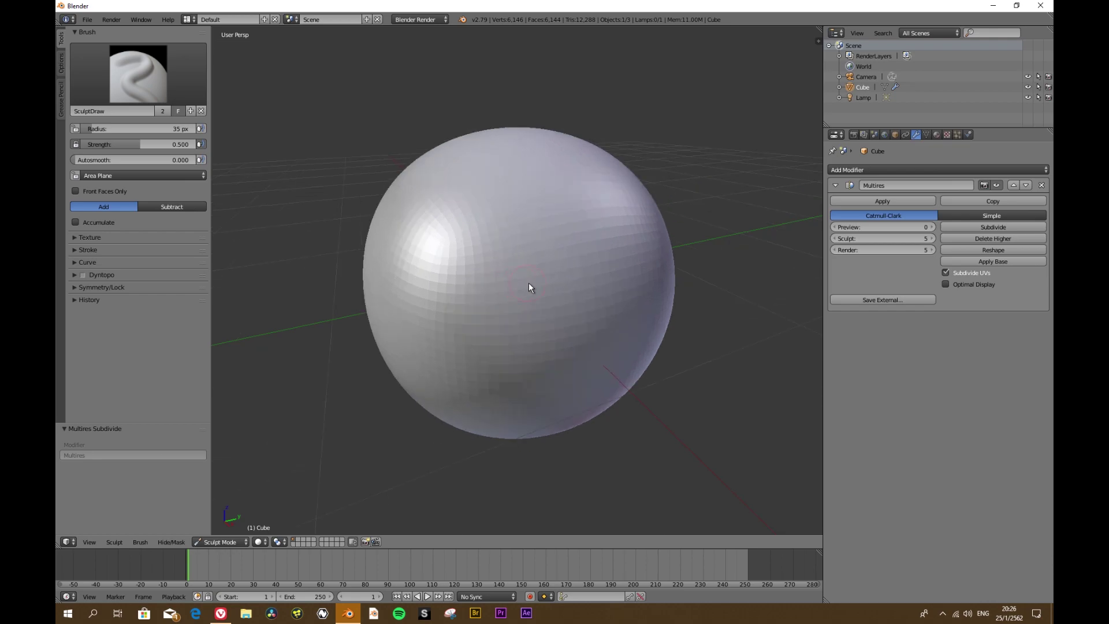
Step: Sculpt three raised curving strokes across the upper sphere with SculptDraw
{"action": "scroll", "coordinate": [528, 282], "scroll_direction": "down", "scroll_amount": 1}
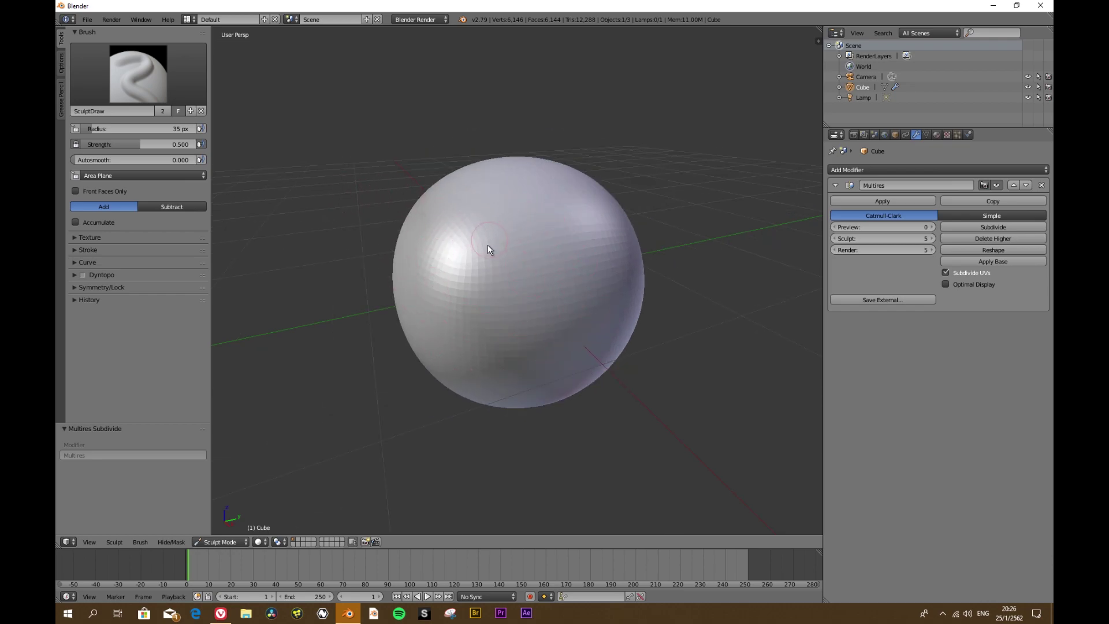
{"action": "left_click_drag", "start_coordinate": [552, 230], "coordinate": [504, 247]}
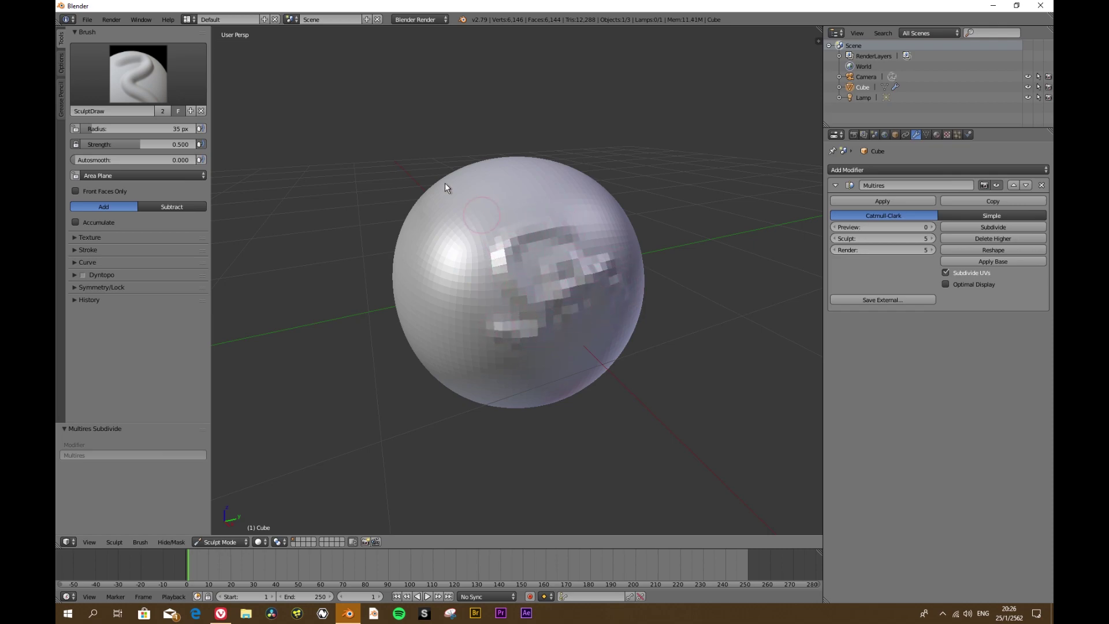
{"action": "left_click_drag", "start_coordinate": [502, 291], "coordinate": [443, 307]}
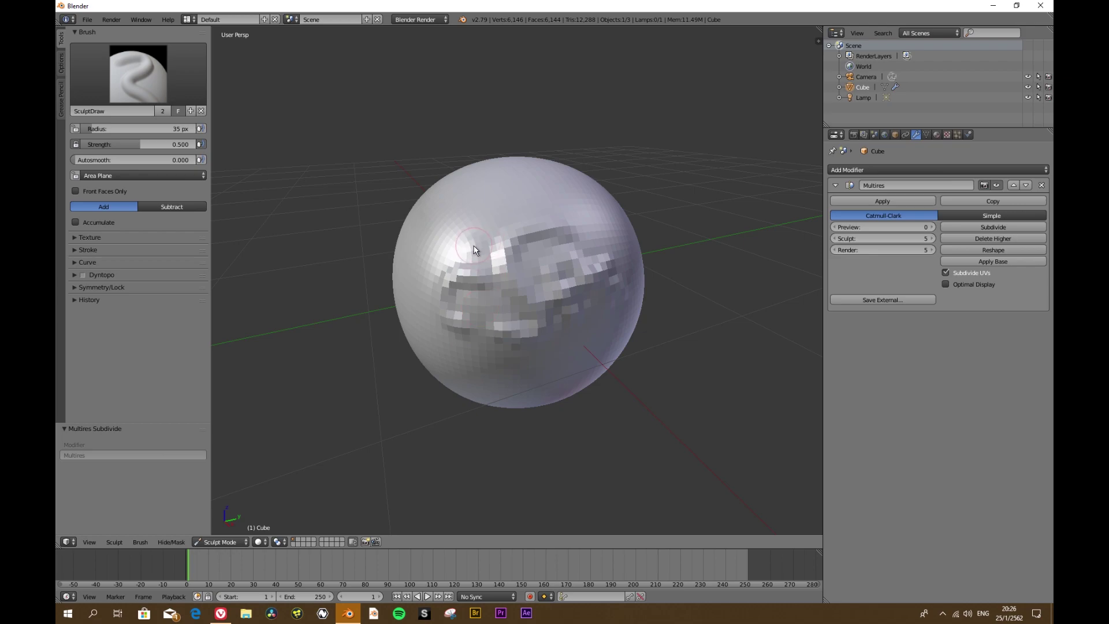
{"action": "left_click_drag", "start_coordinate": [456, 260], "coordinate": [581, 199]}
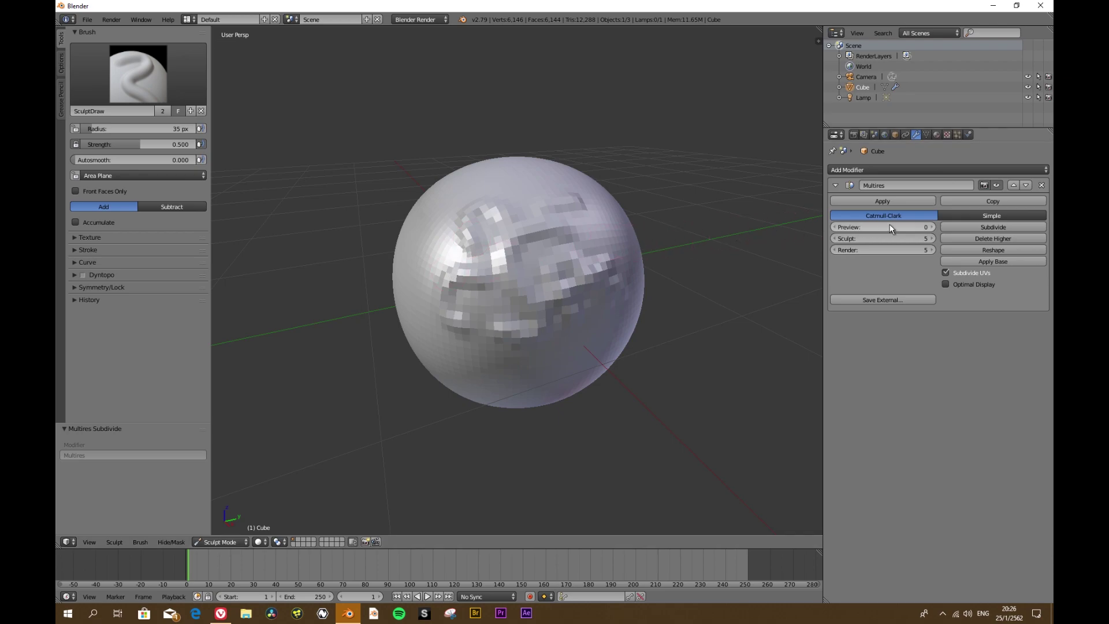
Step: Raise the Multires subdivision to level 7 and orbit around the sculpted sphere
{"action": "left_click", "coordinate": [992, 227]}
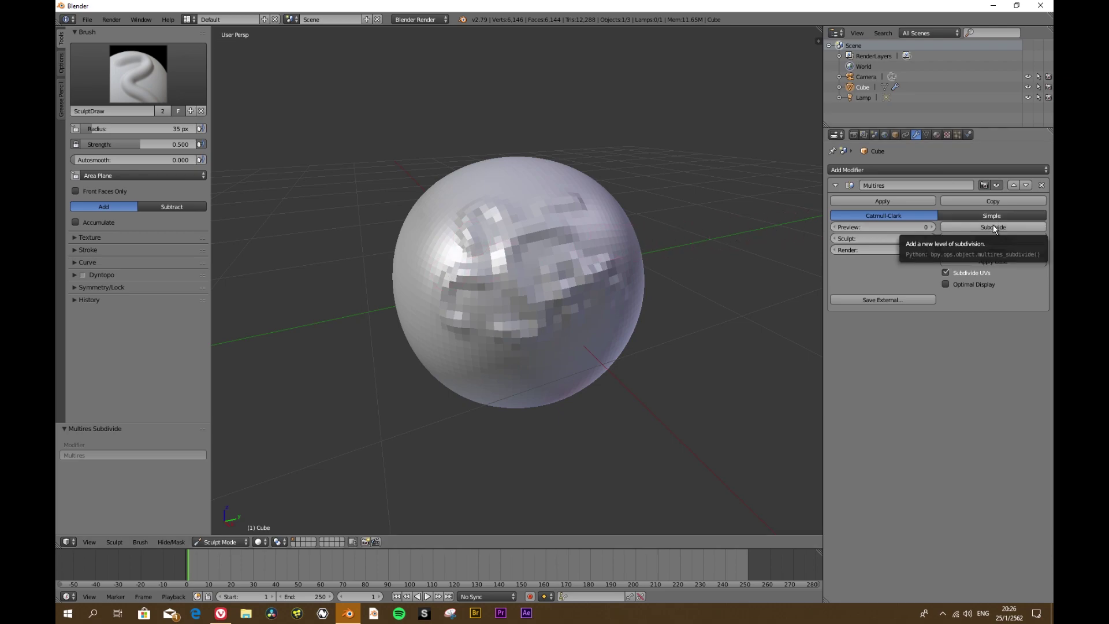
{"action": "left_click", "coordinate": [994, 228]}
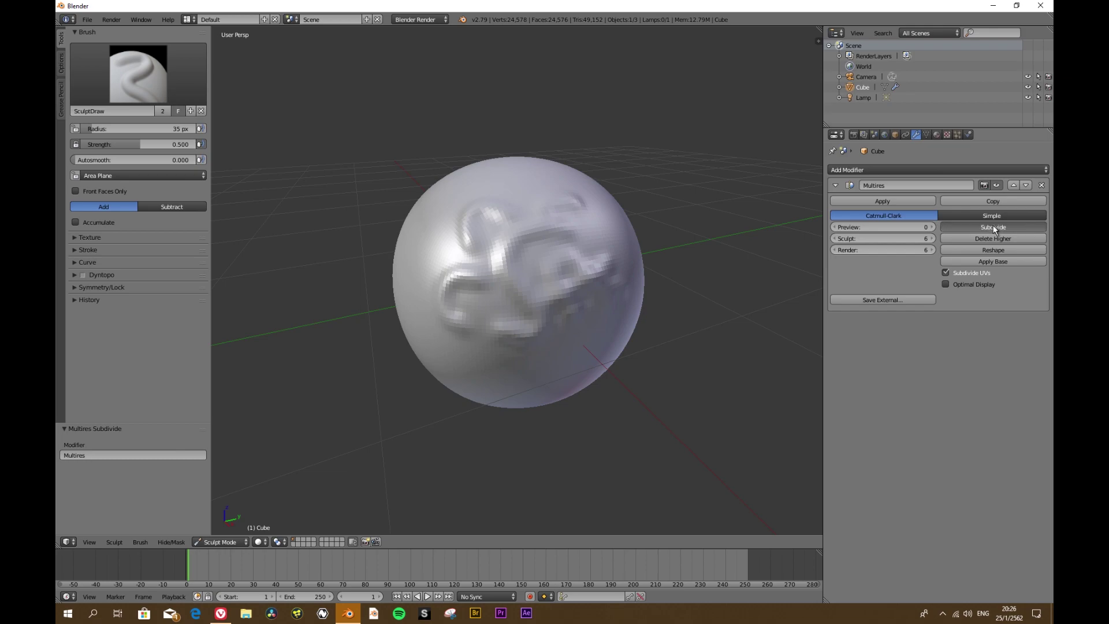
{"action": "mouse_move", "coordinate": [583, 300]}
{"action": "middle_mouse_down"}
{"action": "mouse_move", "coordinate": [546, 303]}
{"action": "mouse_move", "coordinate": [588, 251]}
{"action": "middle_mouse_up"}
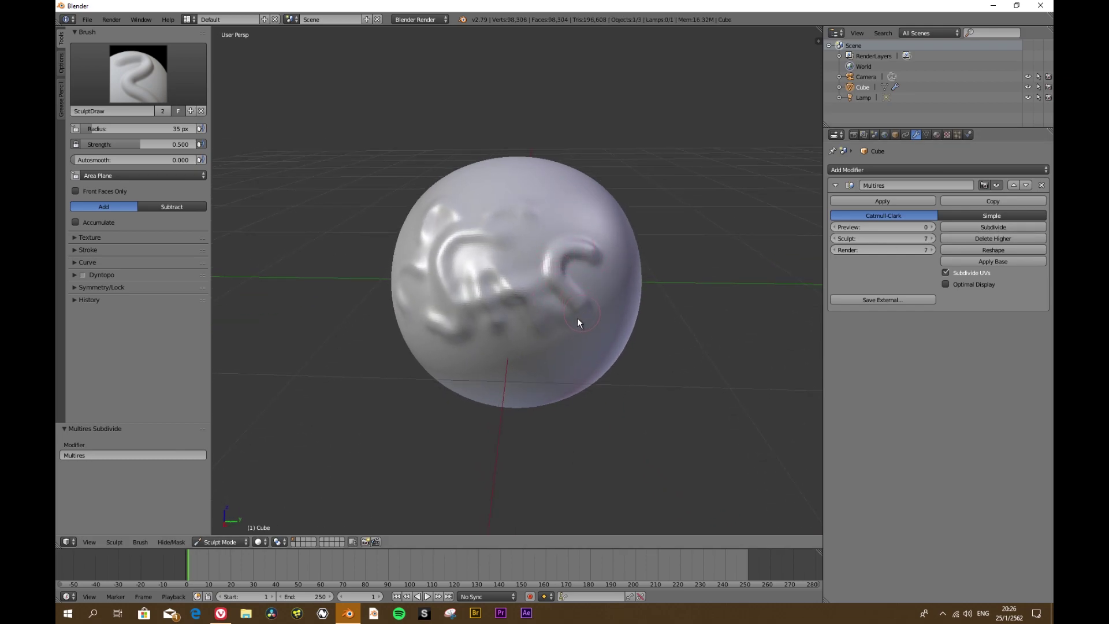
{"action": "mouse_move", "coordinate": [508, 317]}
{"action": "middle_mouse_down"}
{"action": "mouse_move", "coordinate": [521, 303]}
{"action": "mouse_move", "coordinate": [574, 310]}
{"action": "mouse_move", "coordinate": [489, 320]}
{"action": "mouse_move", "coordinate": [535, 336]}
{"action": "mouse_move", "coordinate": [597, 306]}
{"action": "mouse_move", "coordinate": [592, 287]}
{"action": "middle_mouse_up"}
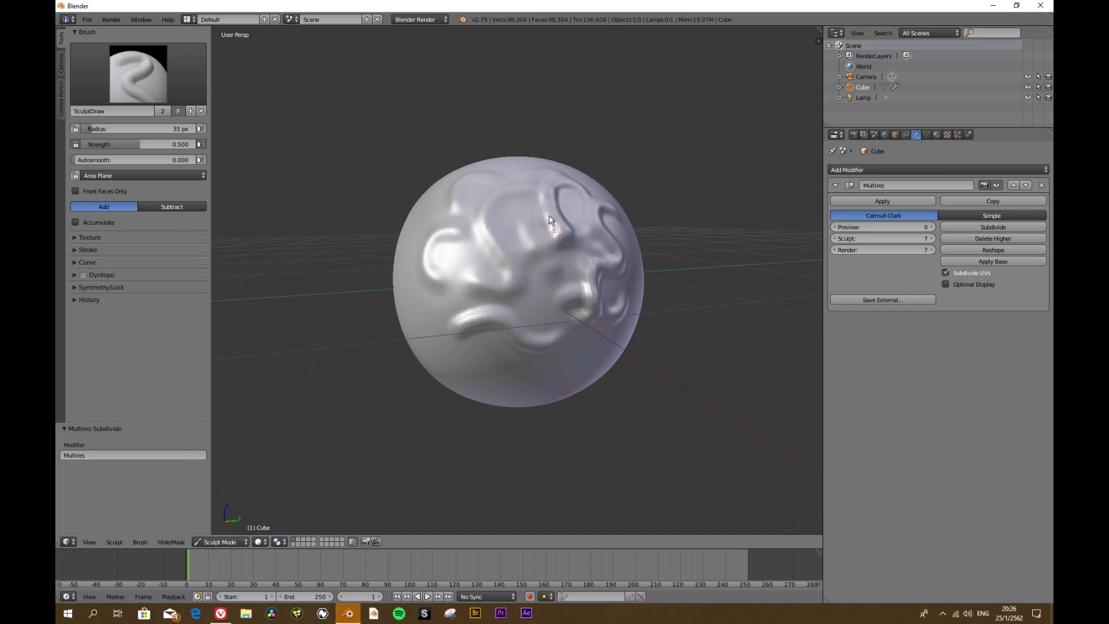
{"action": "mouse_move", "coordinate": [517, 323]}
{"action": "middle_mouse_down"}
{"action": "mouse_move", "coordinate": [525, 289]}
{"action": "mouse_move", "coordinate": [411, 366]}
{"action": "mouse_move", "coordinate": [313, 327]}
{"action": "mouse_move", "coordinate": [389, 334]}
{"action": "mouse_move", "coordinate": [564, 387]}
{"action": "mouse_move", "coordinate": [655, 301]}
{"action": "mouse_move", "coordinate": [541, 297]}
{"action": "mouse_move", "coordinate": [552, 276]}
{"action": "mouse_move", "coordinate": [502, 297]}
{"action": "mouse_move", "coordinate": [443, 296]}
{"action": "mouse_move", "coordinate": [584, 254]}
{"action": "mouse_move", "coordinate": [514, 282]}
{"action": "mouse_move", "coordinate": [523, 275]}
{"action": "mouse_move", "coordinate": [540, 287]}
{"action": "mouse_move", "coordinate": [518, 287]}
{"action": "mouse_move", "coordinate": [532, 271]}
{"action": "middle_mouse_up"}
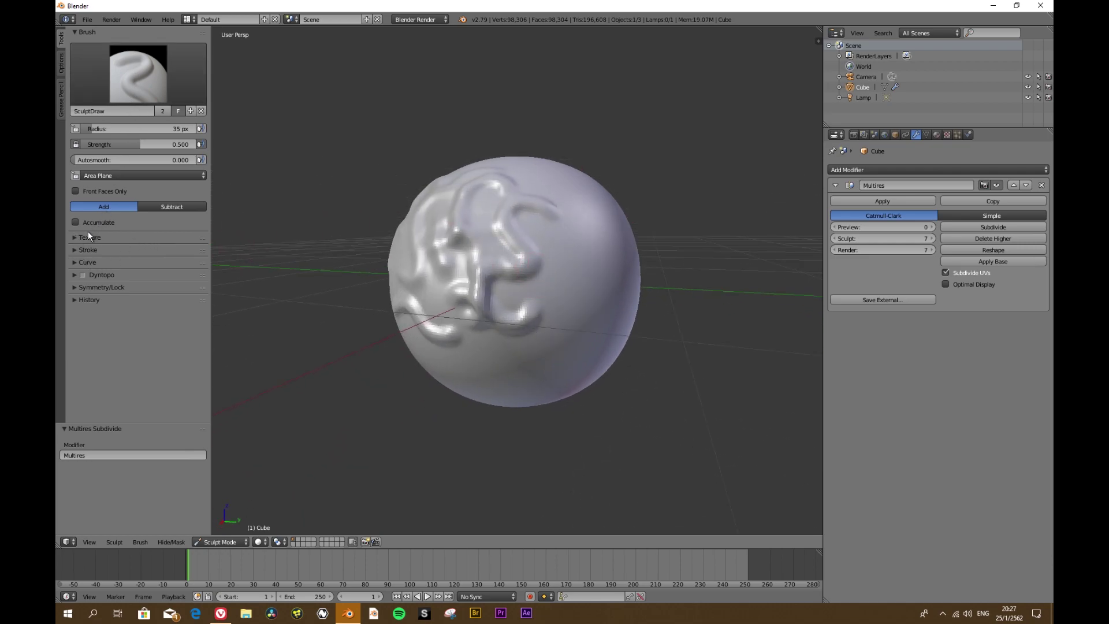
Step: Create a new brush texture and browse for its image from the Texture properties
{"action": "left_click", "coordinate": [73, 238]}
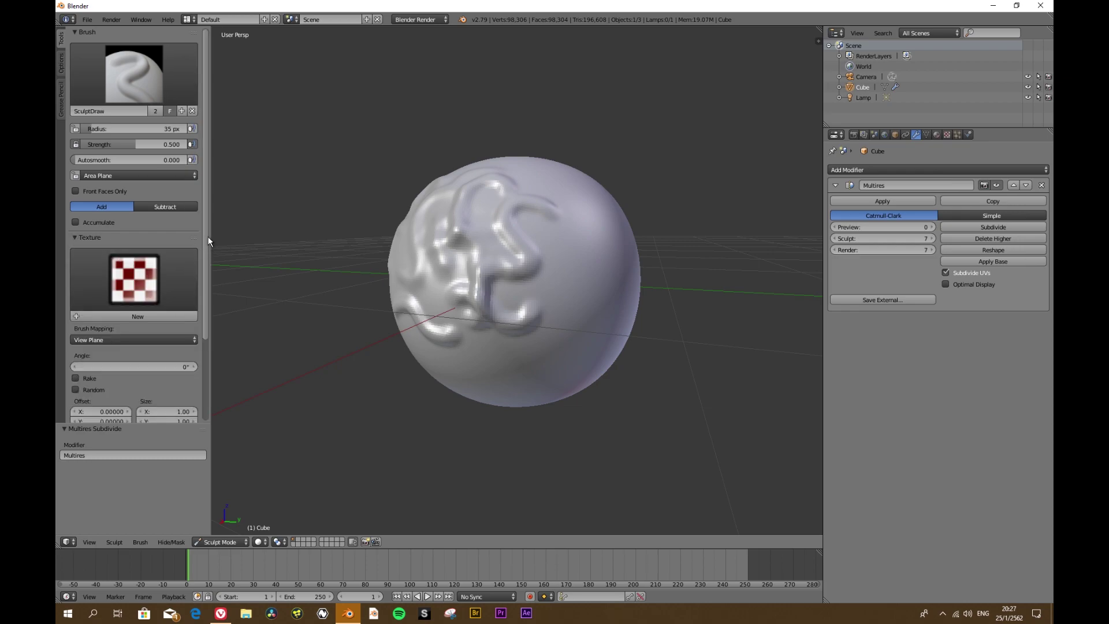
{"action": "scroll", "coordinate": [209, 254], "scroll_direction": "down", "scroll_amount": 2}
{"action": "scroll", "coordinate": [174, 272], "scroll_direction": "down", "scroll_amount": 1}
{"action": "left_click", "coordinate": [150, 280]}
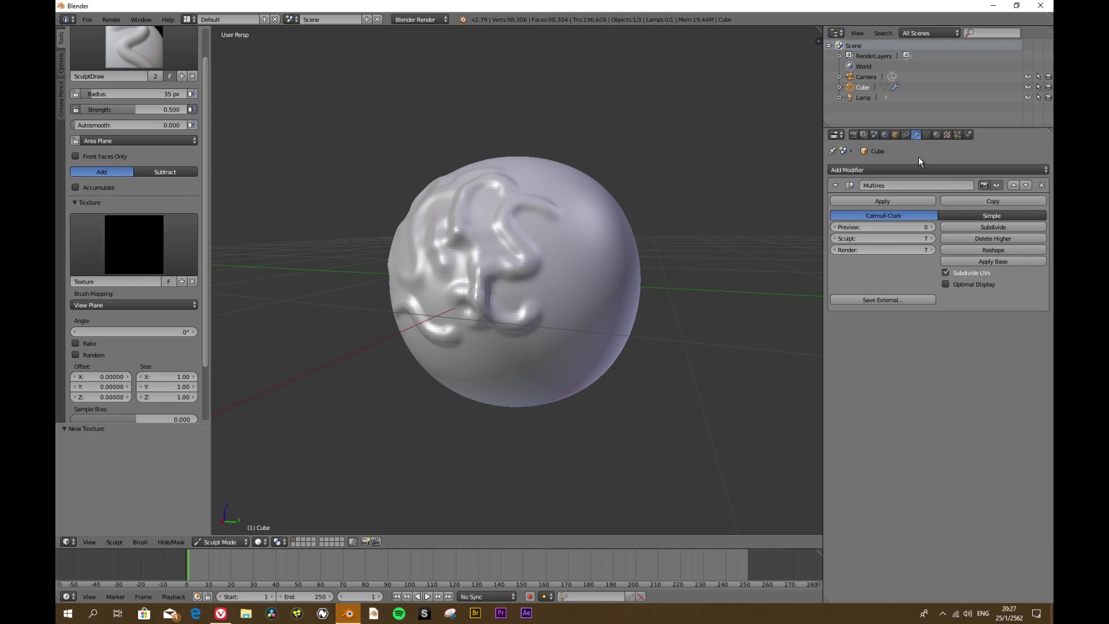
{"action": "left_click", "coordinate": [947, 135]}
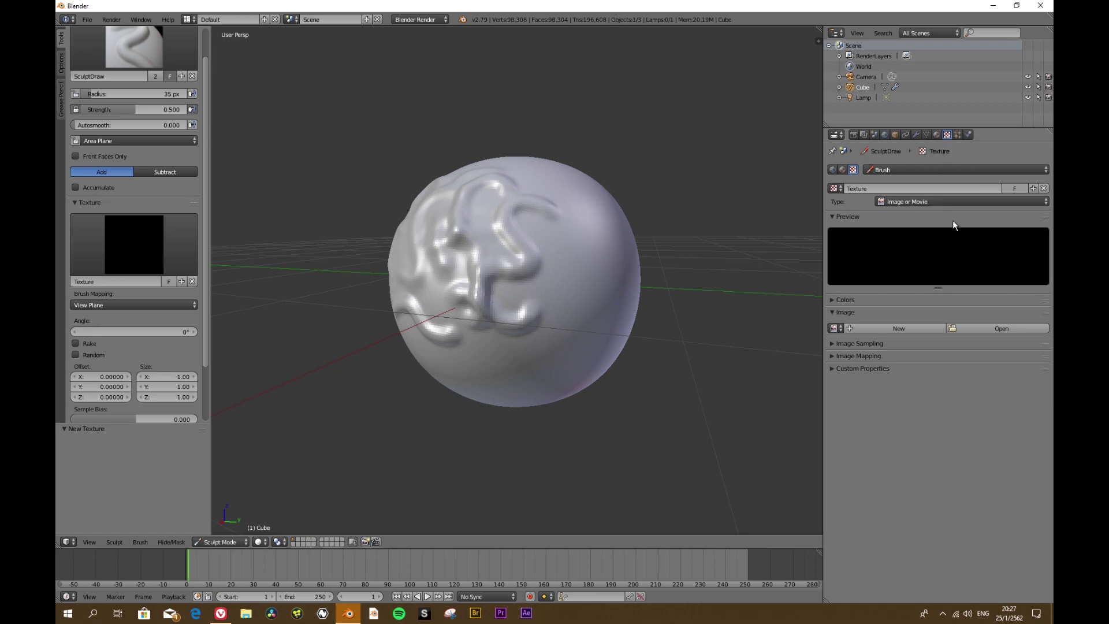
{"action": "left_click", "coordinate": [1003, 328]}
Step: Load snakeskin.png from the Desktop textures folder as the brush texture image
{"action": "left_click", "coordinate": [85, 168]}
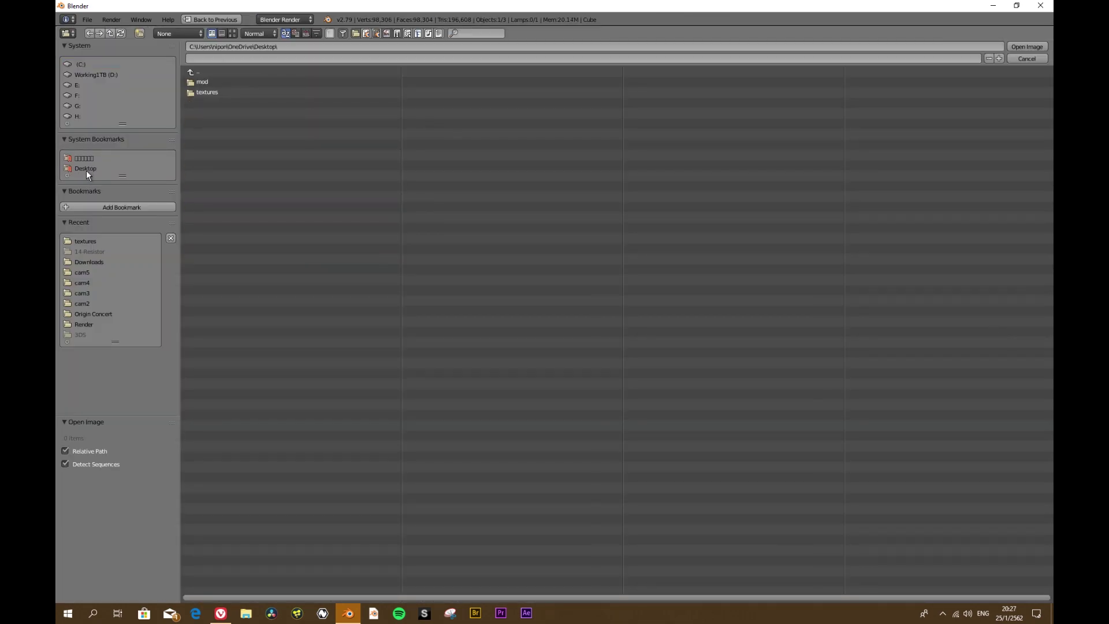
{"action": "left_click", "coordinate": [215, 90]}
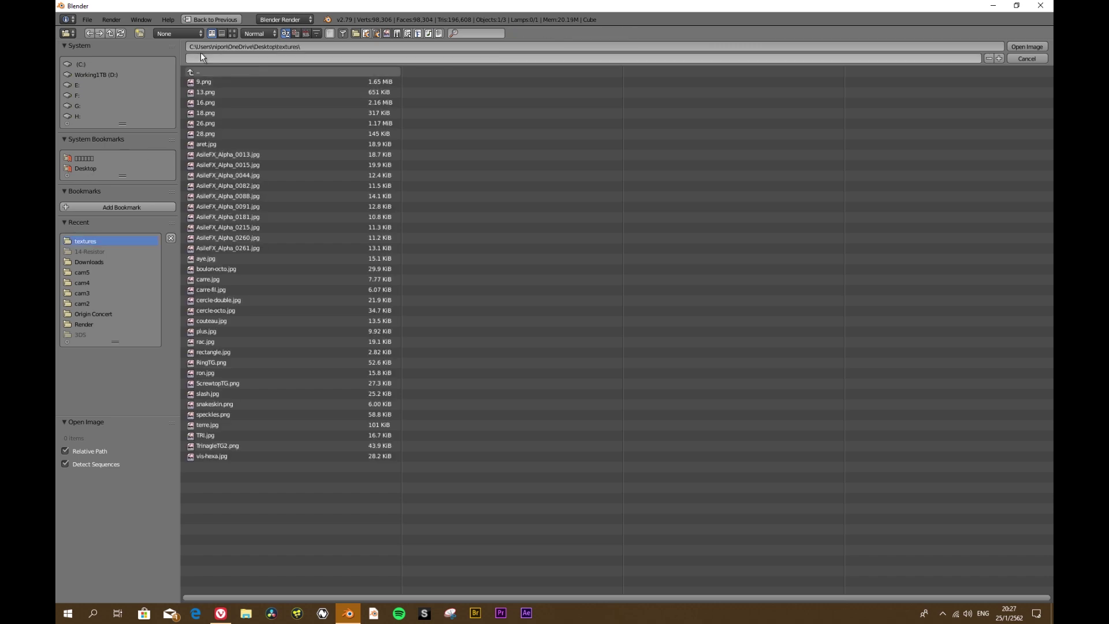
{"action": "left_click", "coordinate": [233, 33]}
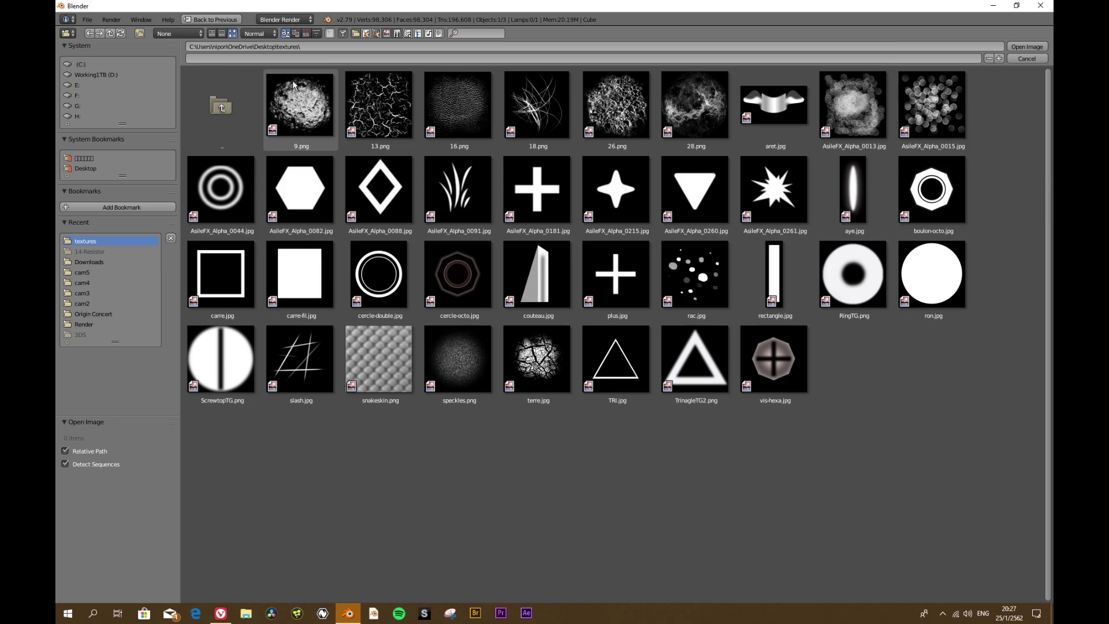
{"action": "left_click", "coordinate": [378, 373]}
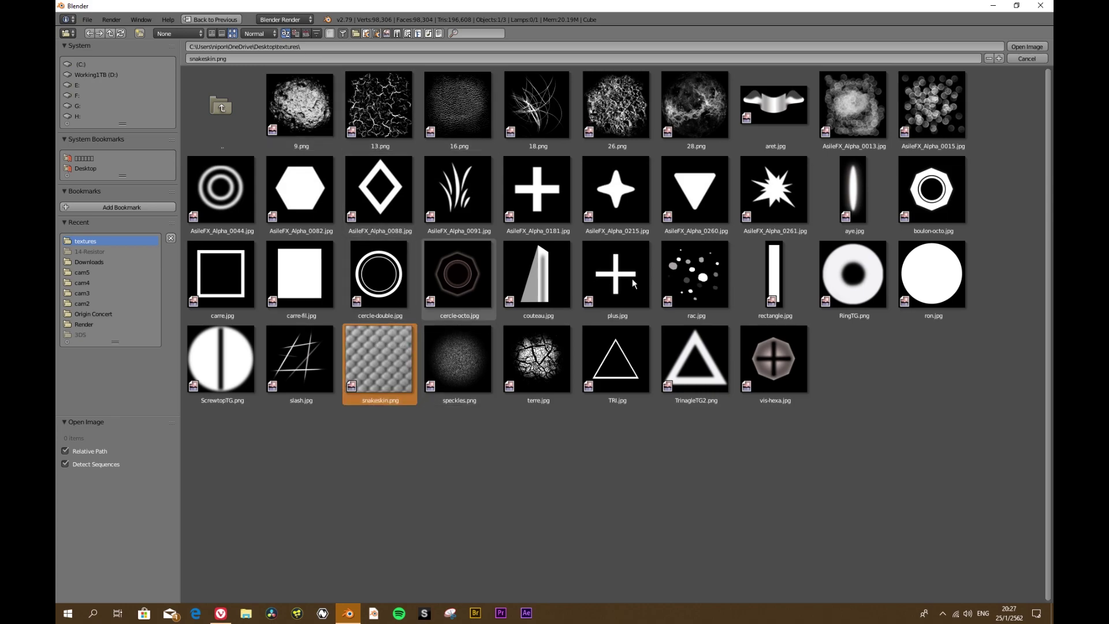
{"action": "left_click", "coordinate": [1027, 46]}
{"action": "mouse_move", "coordinate": [533, 283]}
{"action": "middle_mouse_down"}
{"action": "mouse_move", "coordinate": [561, 263]}
{"action": "mouse_move", "coordinate": [563, 244]}
{"action": "middle_mouse_up"}
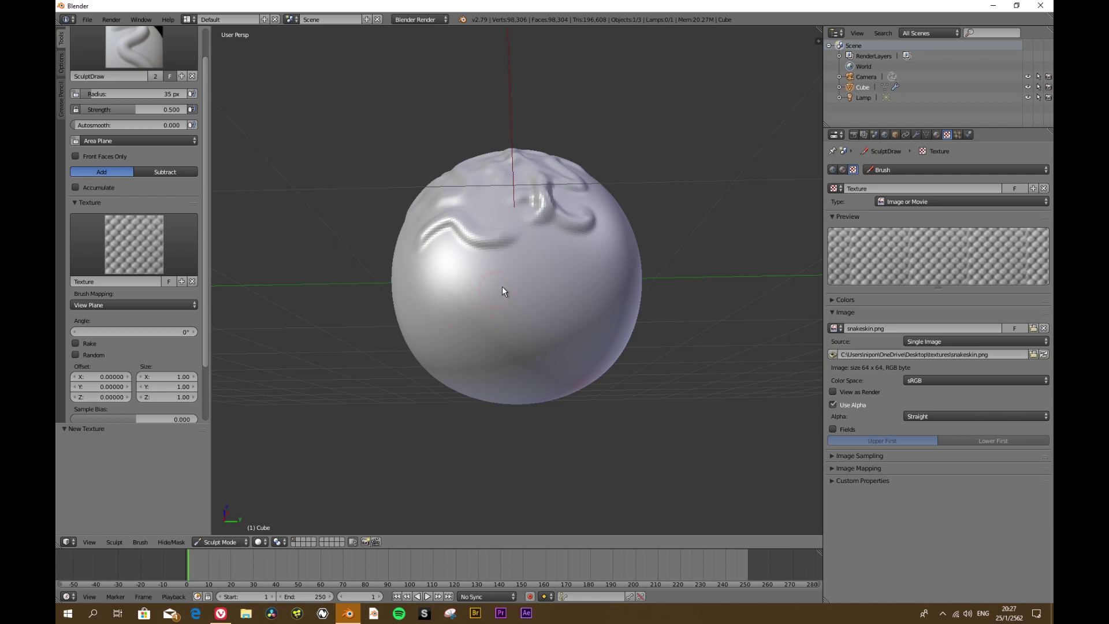
Step: Stamp snakeskin dabs on the sphere's left side, widening the brush radius to about 106 px
{"action": "left_click", "coordinate": [471, 273]}
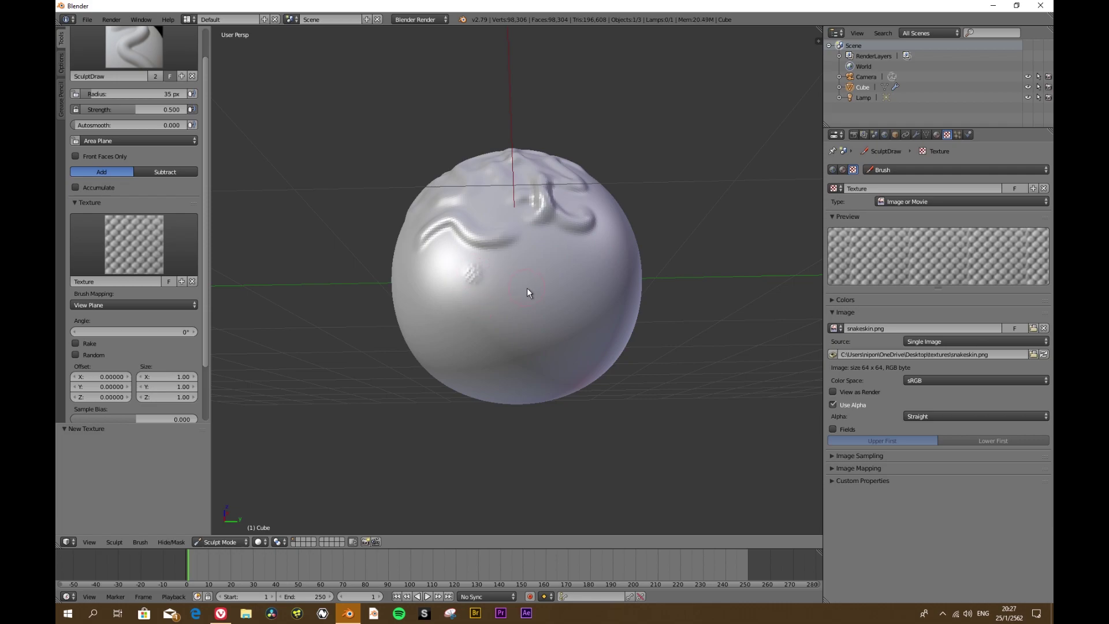
{"action": "mouse_move", "coordinate": [95, 94]}
{"action": "left_mouse_down"}
{"action": "mouse_move", "coordinate": [173, 93]}
{"action": "mouse_move", "coordinate": [99, 94]}
{"action": "left_mouse_up"}
{"action": "type", "text": "88"}
{"action": "left_click", "coordinate": [470, 279]}
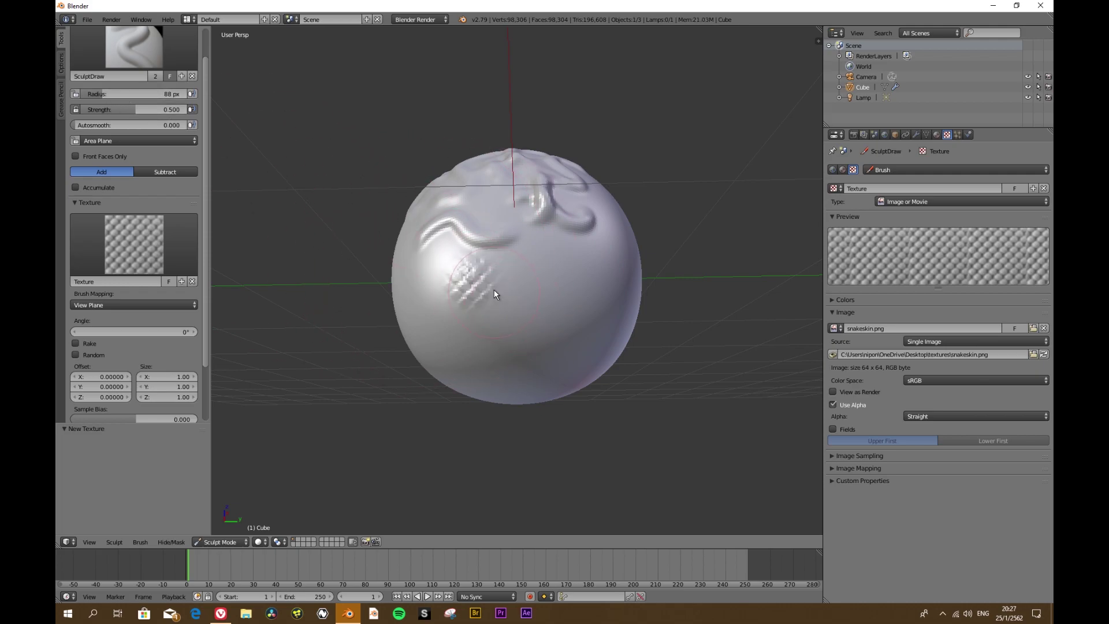
{"action": "scroll", "coordinate": [493, 291], "scroll_direction": "up", "scroll_amount": 3}
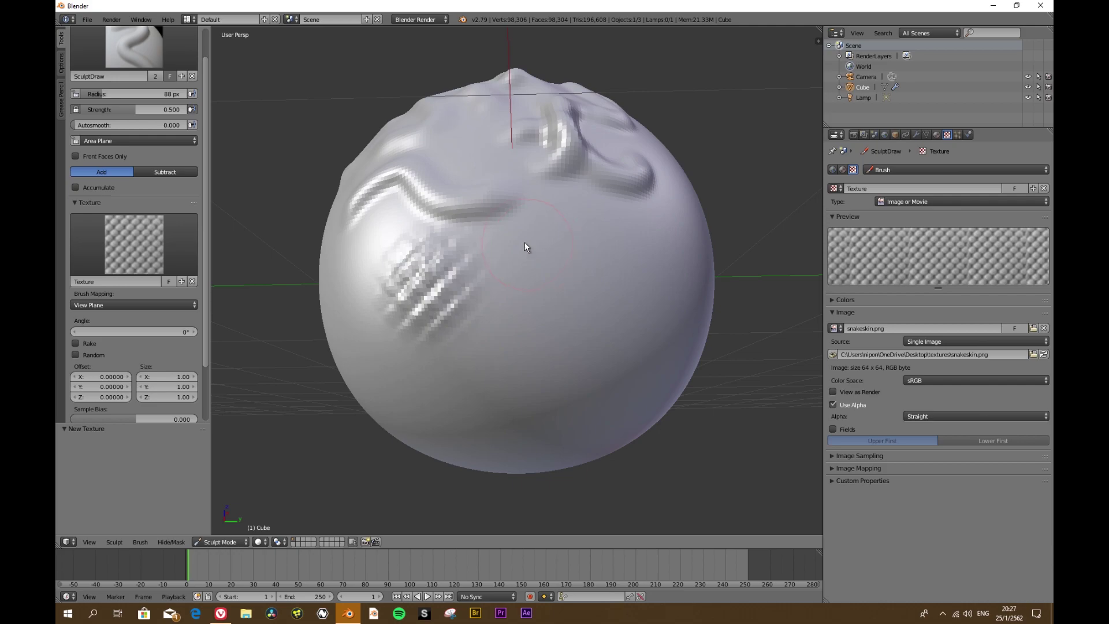
{"action": "scroll", "coordinate": [521, 265], "scroll_direction": "down", "scroll_amount": 2}
{"action": "scroll", "coordinate": [514, 268], "scroll_direction": "up", "scroll_amount": 1}
{"action": "scroll", "coordinate": [514, 259], "scroll_direction": "down", "scroll_amount": 1}
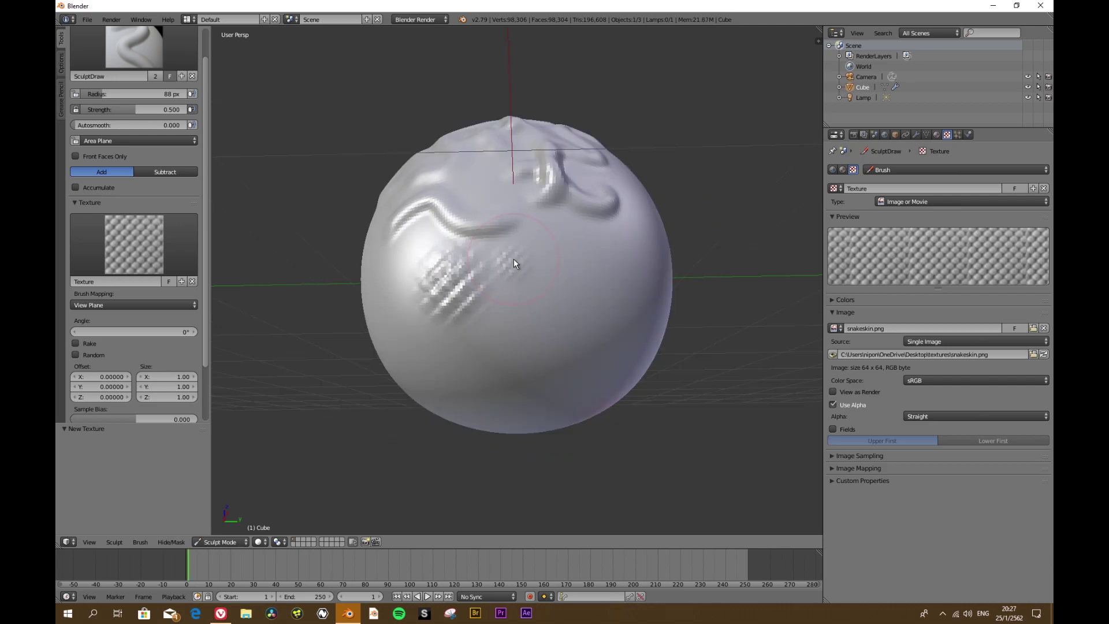
{"action": "middle_click_drag", "start_coordinate": [512, 278], "coordinate": [539, 286]}
{"action": "left_click_drag", "start_coordinate": [104, 94], "coordinate": [119, 94]}
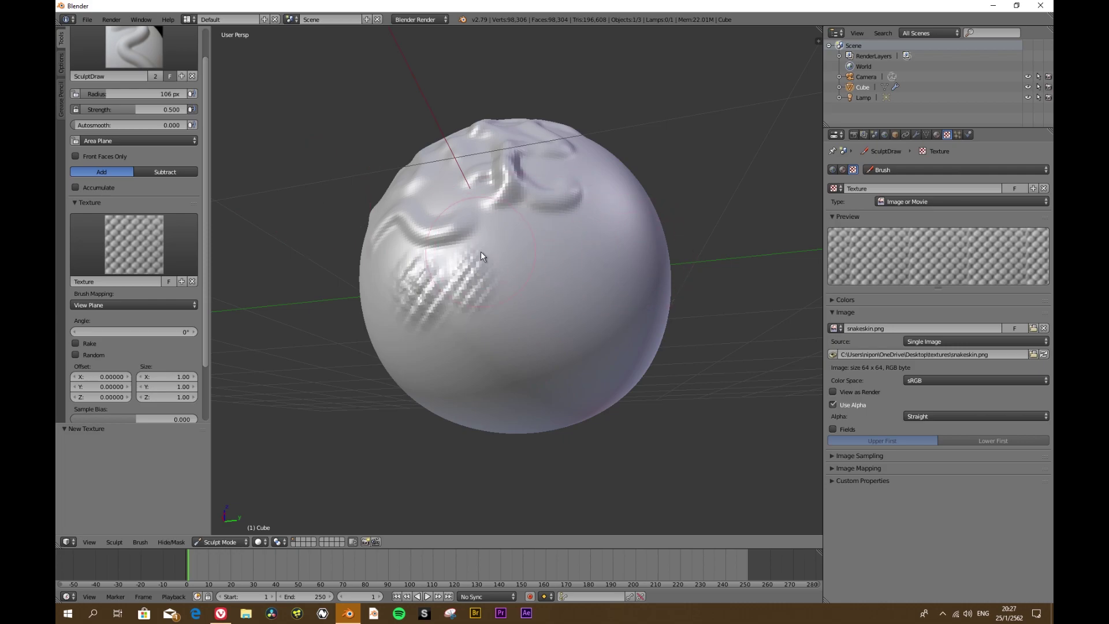
{"action": "left_click", "coordinate": [916, 134]}
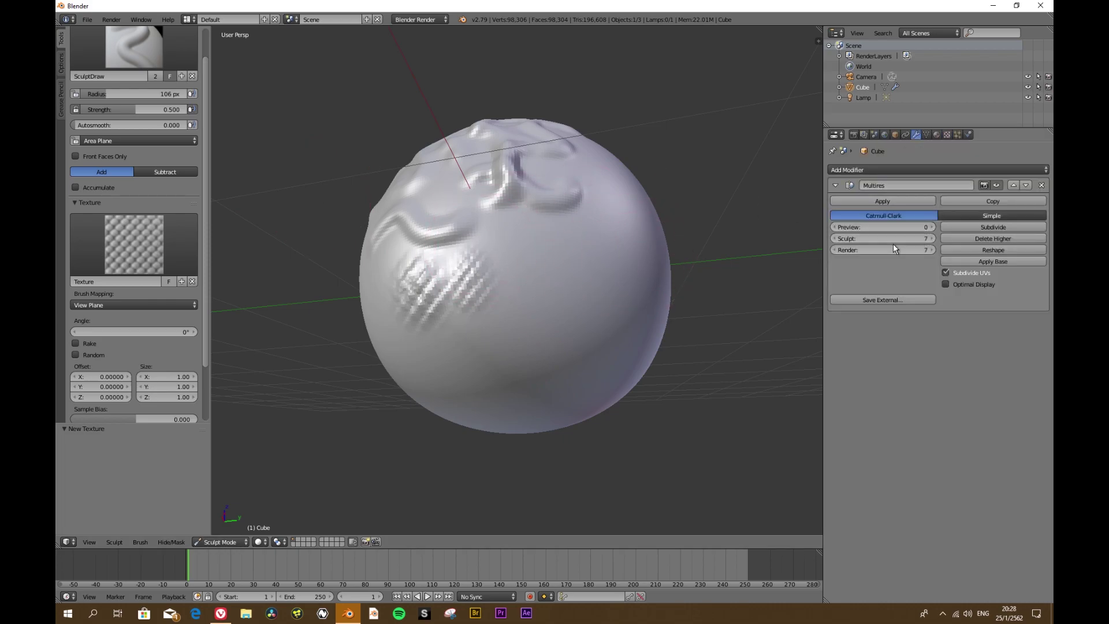
Step: Raise the Multires level to 9 and stamp a snakeskin patch on the sphere's right side
{"action": "left_click", "coordinate": [1000, 227]}
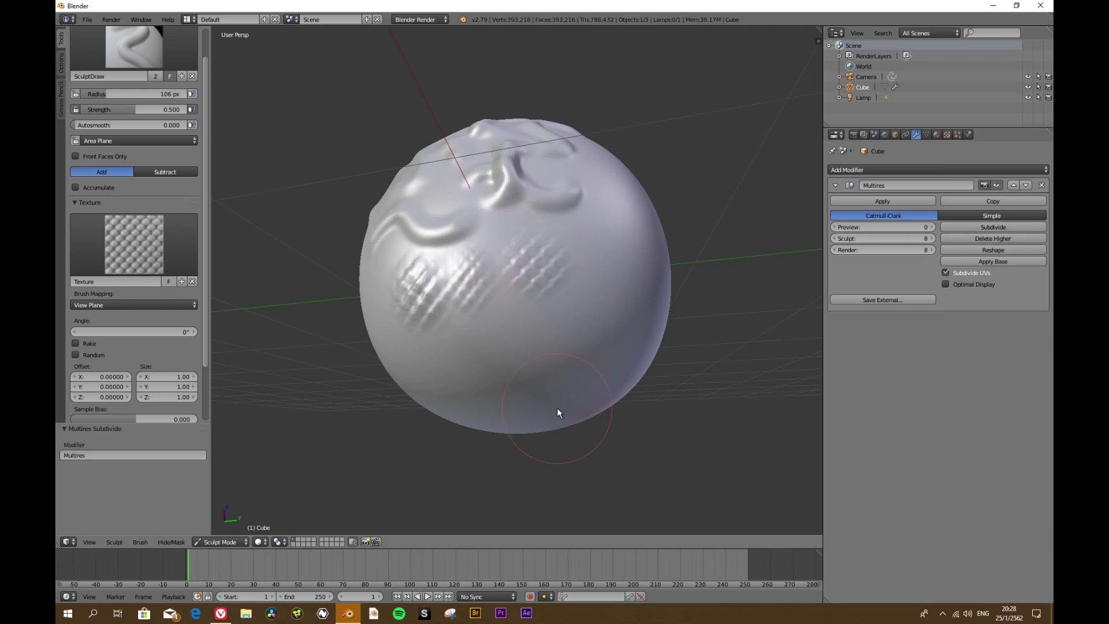
{"action": "mouse_move", "coordinate": [503, 370]}
{"action": "middle_mouse_down"}
{"action": "mouse_move", "coordinate": [562, 373]}
{"action": "mouse_move", "coordinate": [530, 298]}
{"action": "middle_mouse_up"}
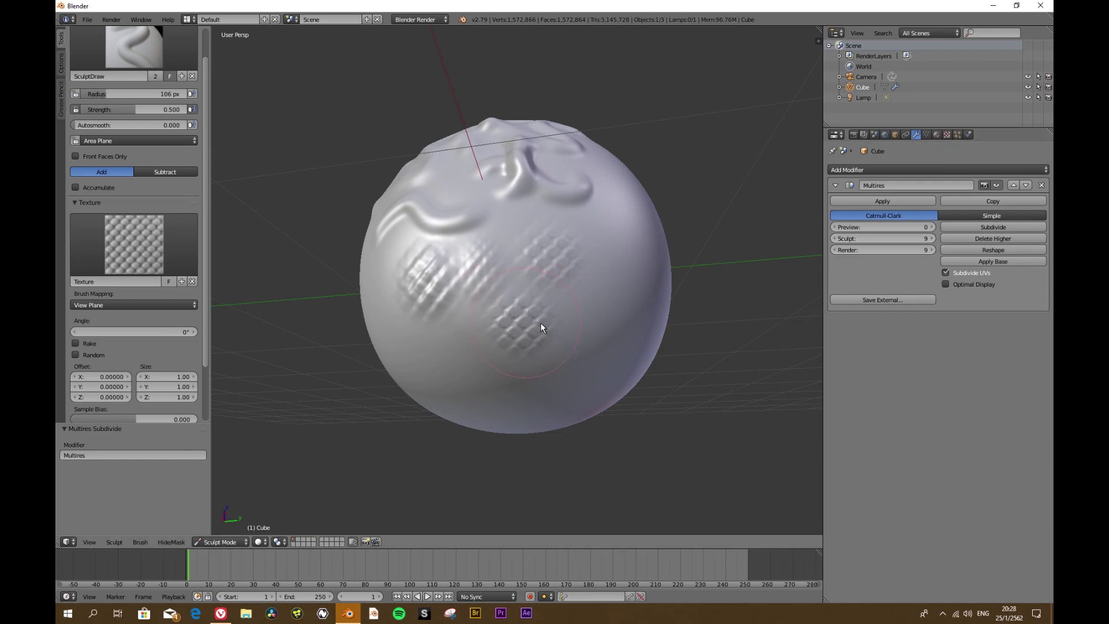
{"action": "mouse_move", "coordinate": [614, 308]}
{"action": "middle_mouse_down"}
{"action": "mouse_move", "coordinate": [608, 265]}
{"action": "mouse_move", "coordinate": [612, 303]}
{"action": "mouse_move", "coordinate": [605, 276]}
{"action": "middle_mouse_up"}
{"action": "left_click", "coordinate": [605, 276]}
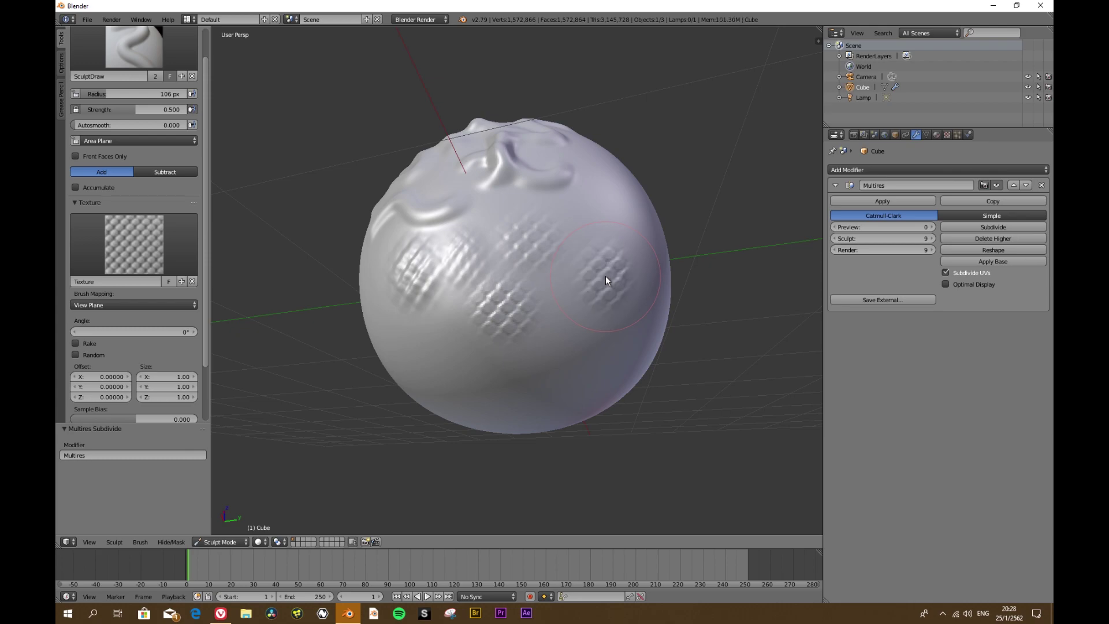
{"action": "middle_click_drag", "start_coordinate": [565, 322], "coordinate": [563, 323]}
{"action": "mouse_move", "coordinate": [566, 323]}
{"action": "middle_mouse_down"}
{"action": "mouse_move", "coordinate": [507, 310]}
{"action": "mouse_move", "coordinate": [569, 315]}
{"action": "middle_mouse_up"}
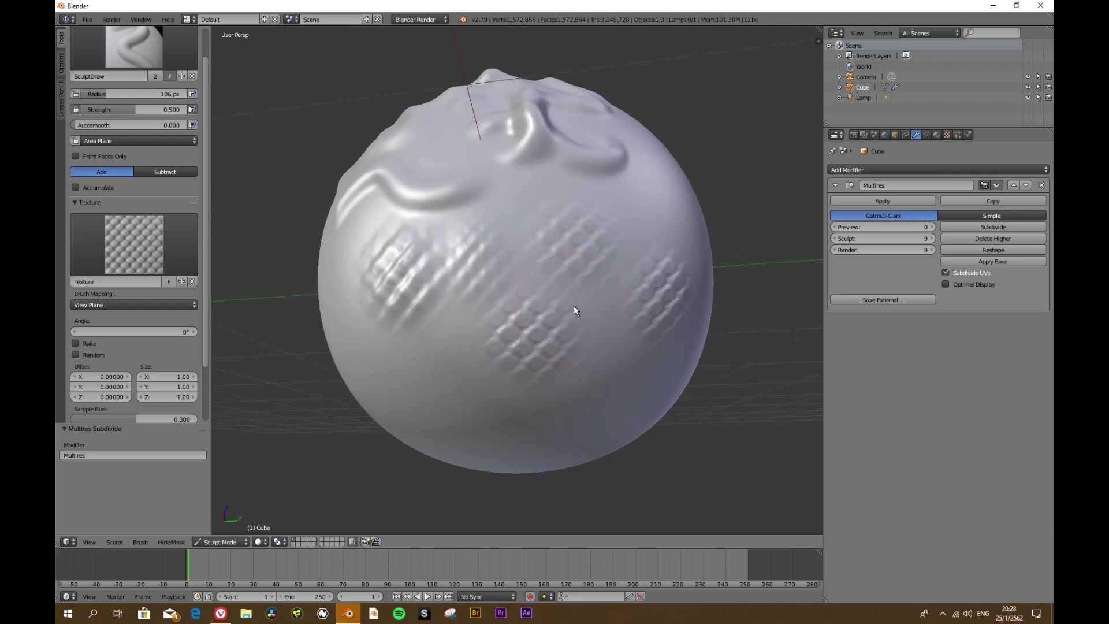
{"action": "mouse_move", "coordinate": [598, 280]}
{"action": "middle_mouse_down"}
{"action": "mouse_move", "coordinate": [484, 335]}
{"action": "mouse_move", "coordinate": [551, 327]}
{"action": "mouse_move", "coordinate": [552, 314]}
{"action": "middle_mouse_up"}
Step: Paint more snakeskin patches around the sphere, including its lower-left side
{"action": "left_click_drag", "start_coordinate": [572, 315], "coordinate": [608, 297]}
{"action": "middle_click_drag", "start_coordinate": [577, 319], "coordinate": [591, 289]}
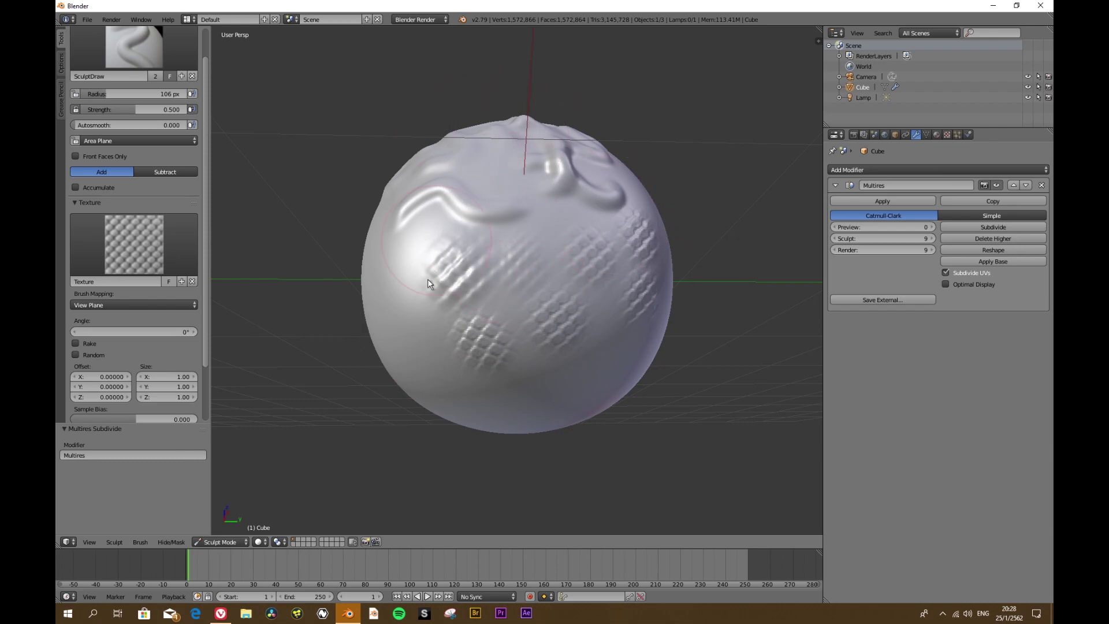
{"action": "mouse_move", "coordinate": [602, 346]}
{"action": "middle_mouse_down"}
{"action": "mouse_move", "coordinate": [547, 317]}
{"action": "mouse_move", "coordinate": [589, 339]}
{"action": "mouse_move", "coordinate": [595, 328]}
{"action": "middle_mouse_up"}
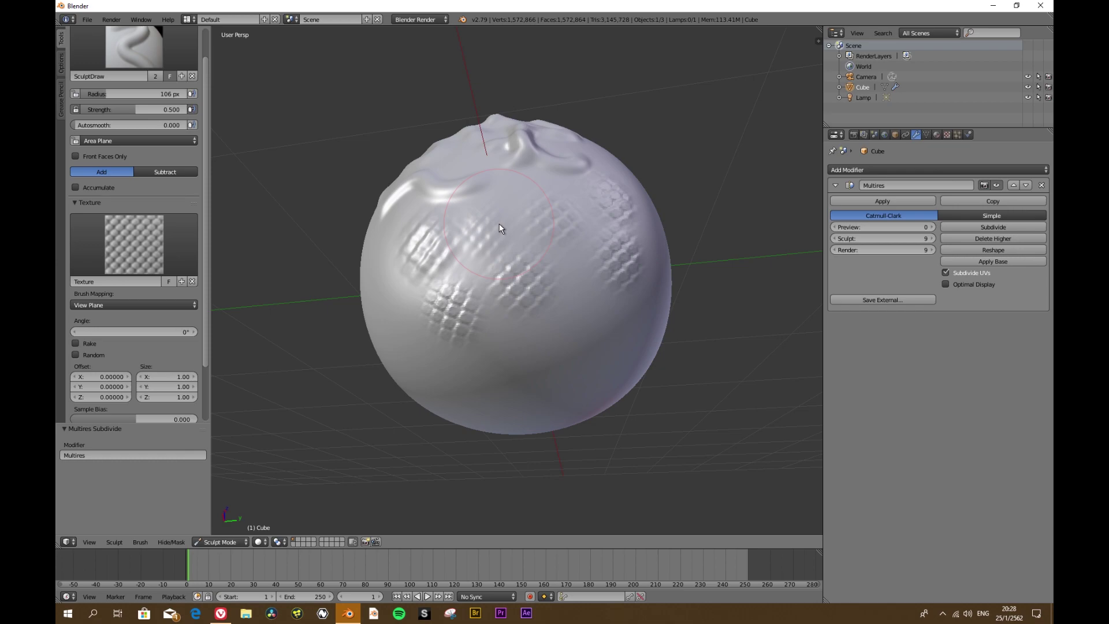
{"action": "scroll", "coordinate": [210, 216], "scroll_direction": "down", "scroll_amount": 1}
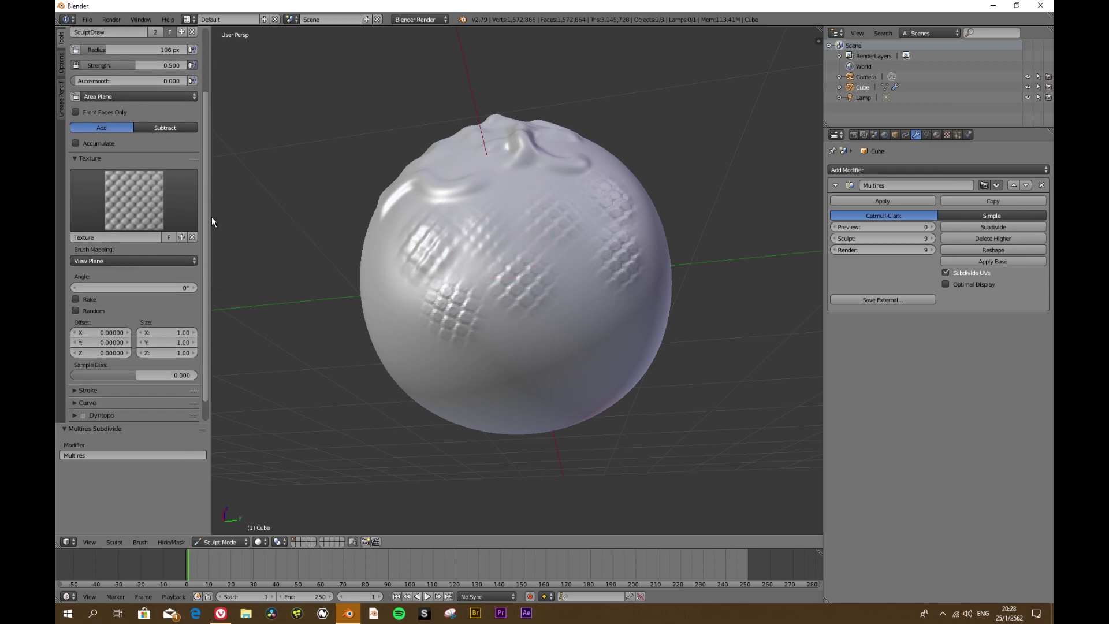
{"action": "scroll", "coordinate": [206, 299], "scroll_direction": "down", "scroll_amount": 2}
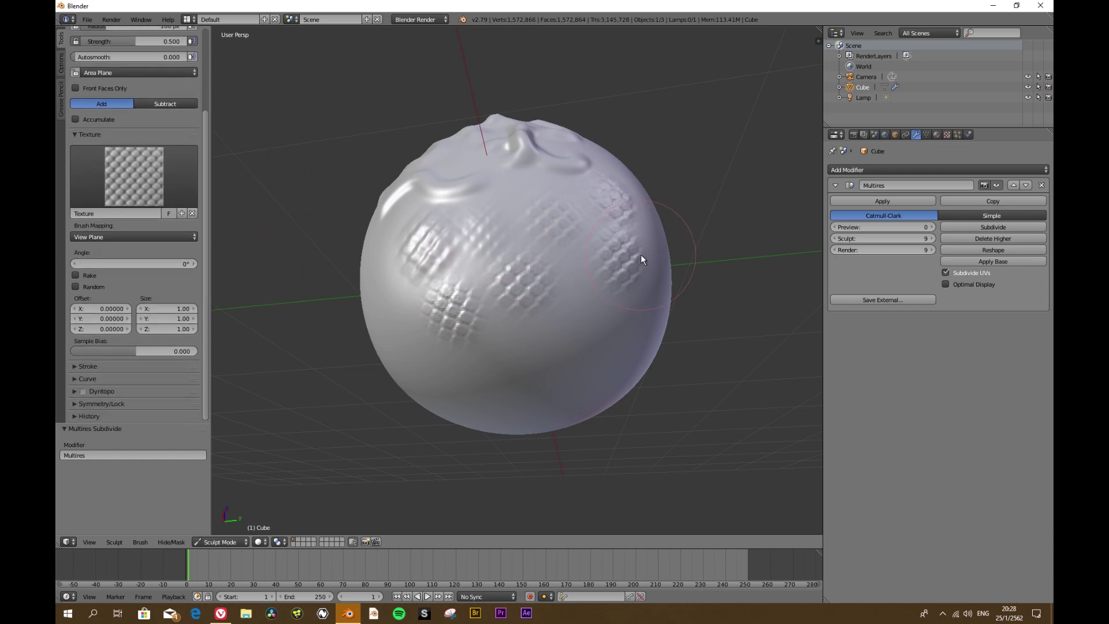
{"action": "mouse_move", "coordinate": [532, 287]}
{"action": "middle_mouse_down"}
{"action": "mouse_move", "coordinate": [554, 292]}
{"action": "mouse_move", "coordinate": [476, 265]}
{"action": "middle_mouse_up"}
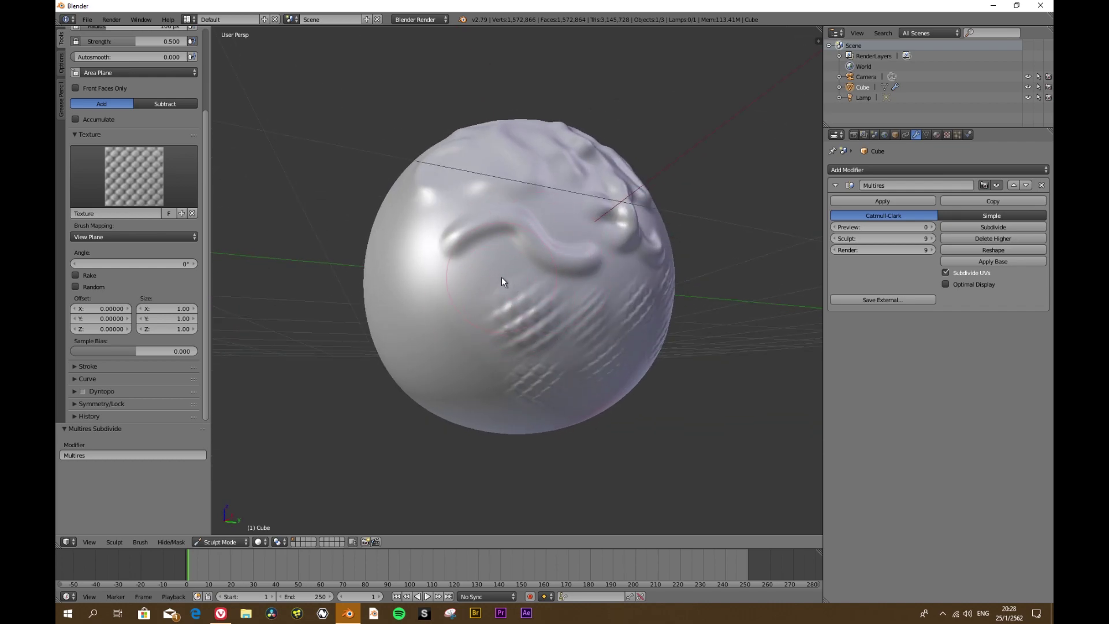
{"action": "left_click_drag", "start_coordinate": [460, 331], "coordinate": [467, 349]}
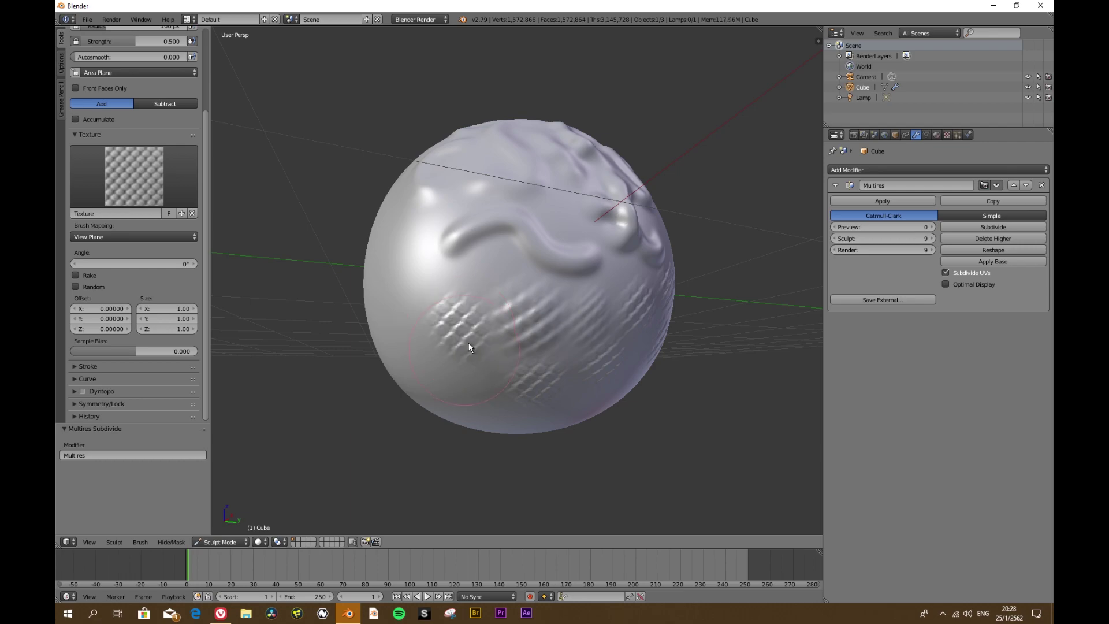
{"action": "mouse_move", "coordinate": [460, 351]}
{"action": "middle_mouse_down"}
{"action": "mouse_move", "coordinate": [467, 296]}
{"action": "mouse_move", "coordinate": [509, 317]}
{"action": "middle_mouse_up"}
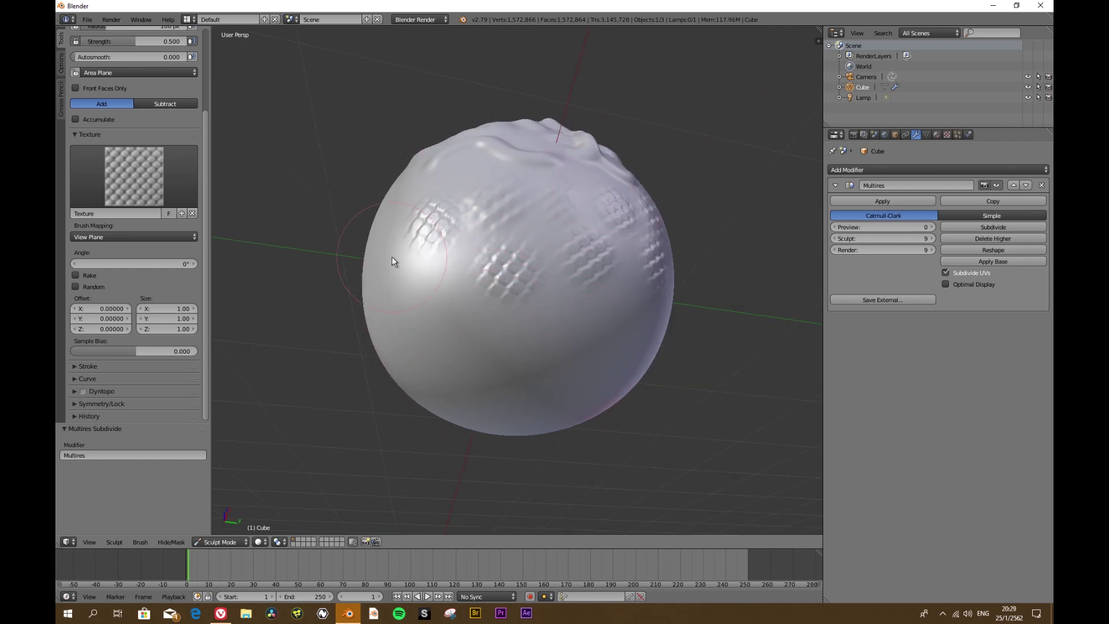
Step: Reload the default startup scene with Ctrl+N and show the cube's modifier properties
{"action": "key", "text": "ctrl+n"}
{"action": "left_click", "coordinate": [504, 149]}
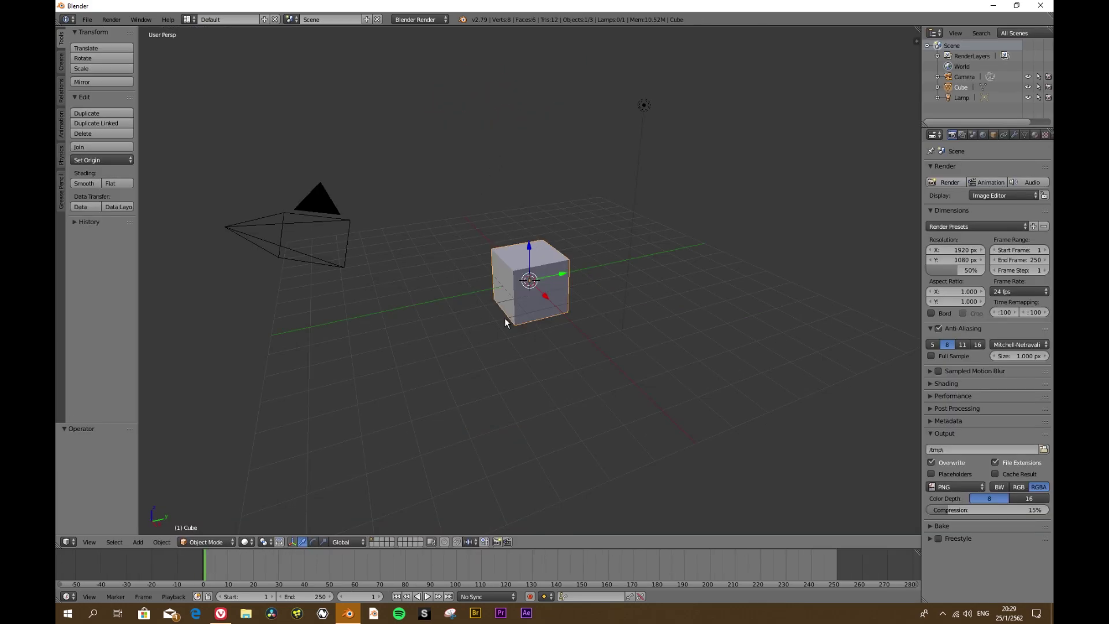
{"action": "middle_click_drag", "start_coordinate": [654, 289], "coordinate": [608, 237], "text": "shift"}
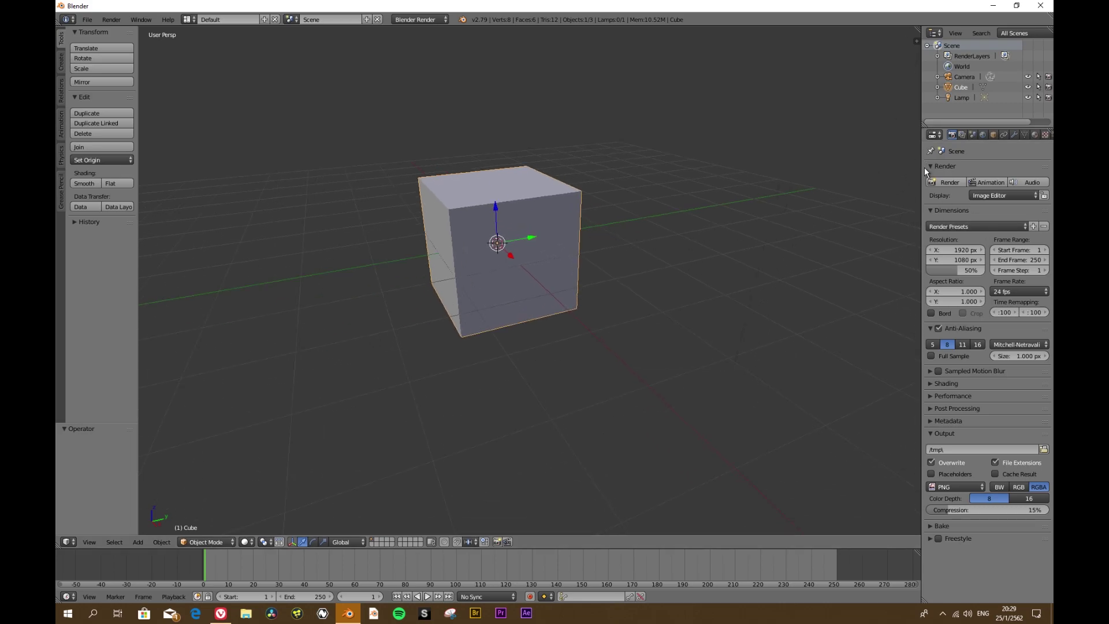
{"action": "left_click_drag", "start_coordinate": [923, 173], "coordinate": [803, 175]}
{"action": "left_click", "coordinate": [896, 135]}
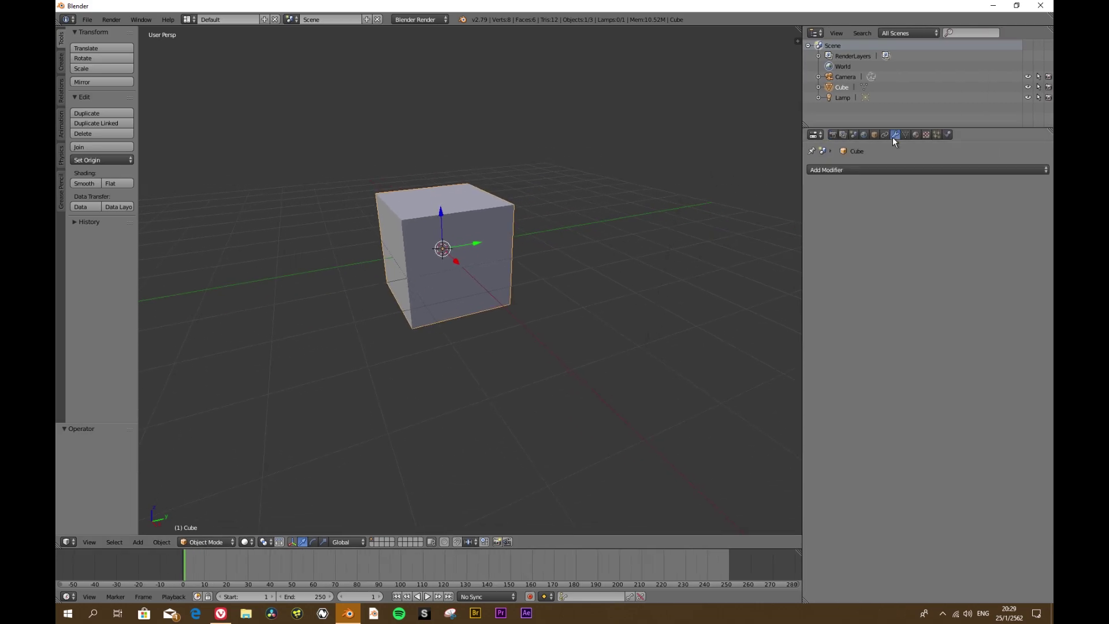
Step: Add a Multiresolution modifier, subdivide to level 4, and apply it to the mesh
{"action": "left_click", "coordinate": [854, 171]}
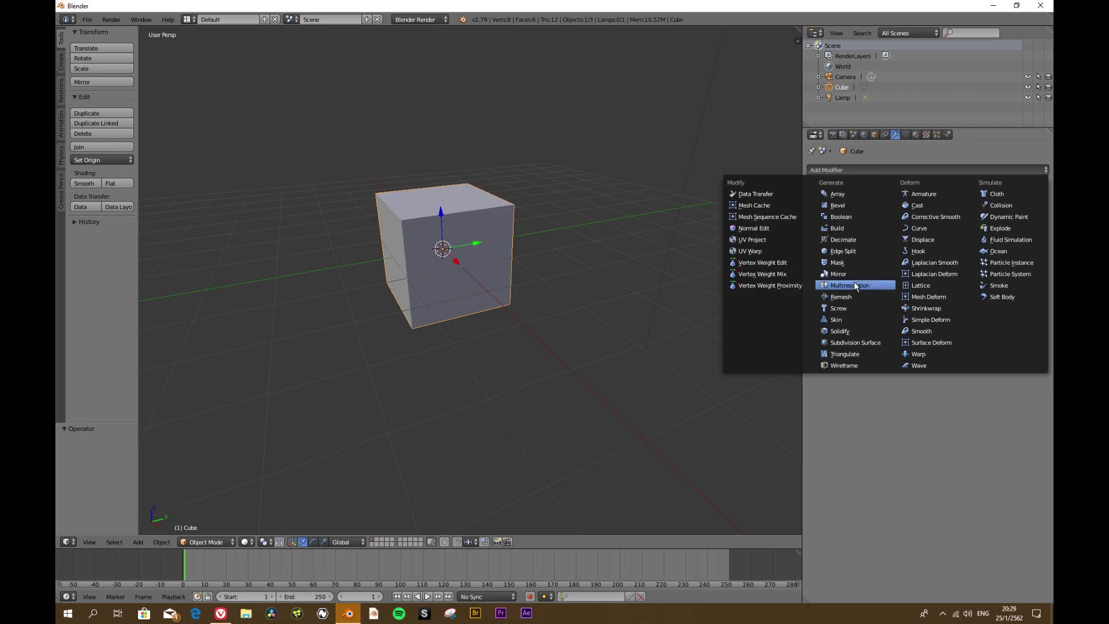
{"action": "left_click", "coordinate": [835, 286]}
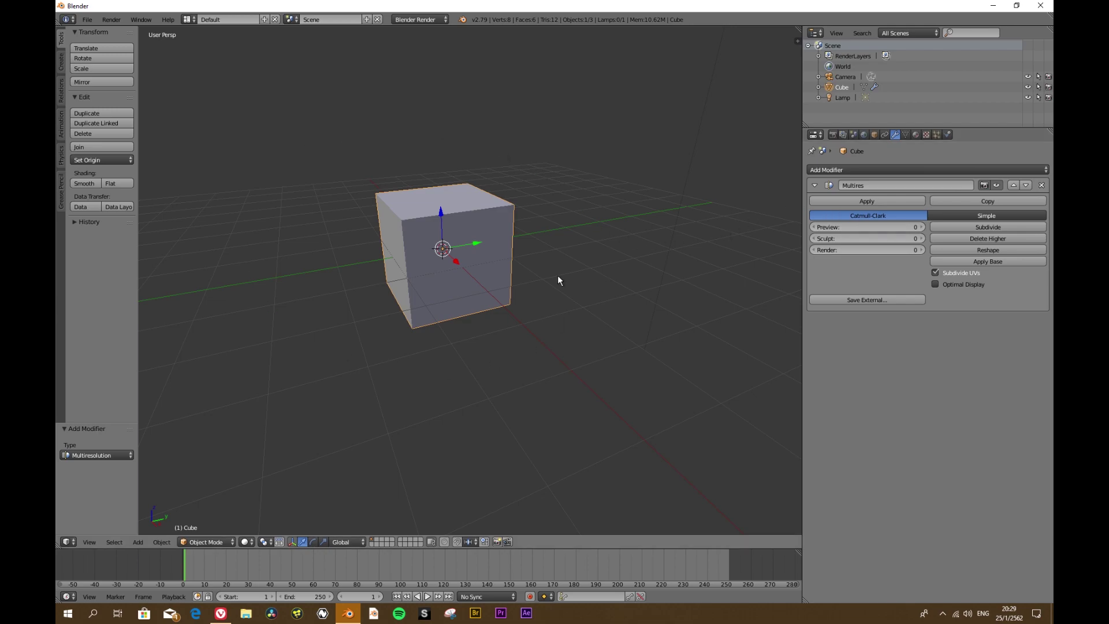
{"action": "left_click", "coordinate": [988, 226]}
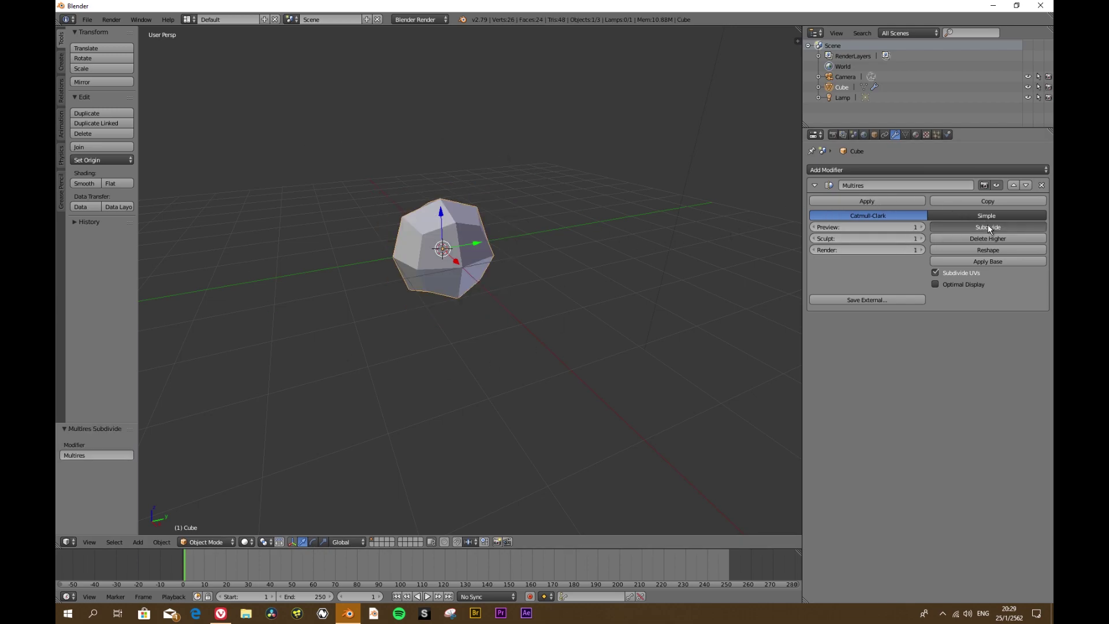
{"action": "left_click", "coordinate": [988, 227]}
{"action": "left_click", "coordinate": [988, 227]}
{"action": "scroll", "coordinate": [486, 271], "scroll_direction": "up", "scroll_amount": 3}
{"action": "left_click", "coordinate": [883, 202]}
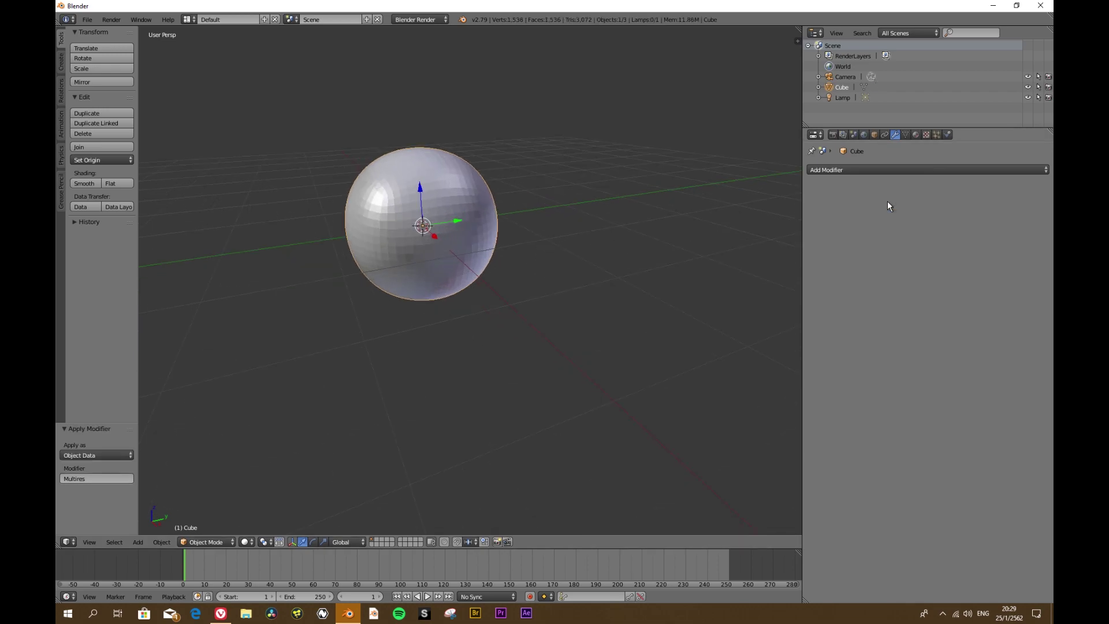
{"action": "scroll", "coordinate": [535, 217], "scroll_direction": "up", "scroll_amount": 2}
Step: Switch the sphere to Sculpt Mode and enable Dyntopo at 12.00 px detail size
{"action": "middle_click_drag", "start_coordinate": [525, 246], "coordinate": [602, 286], "text": "shift"}
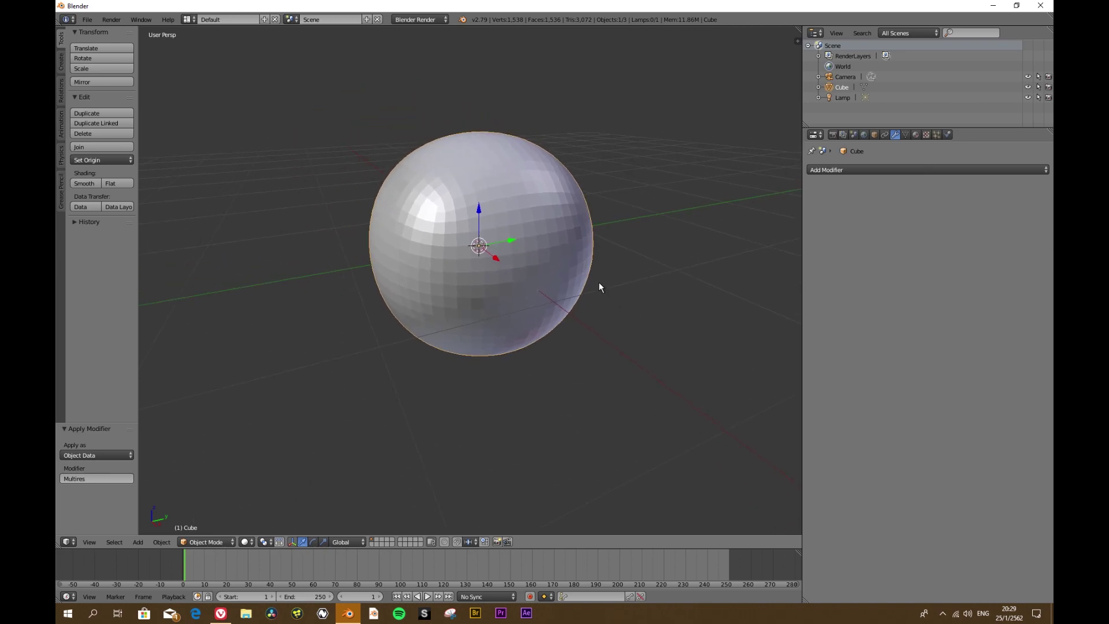
{"action": "left_click", "coordinate": [207, 543]}
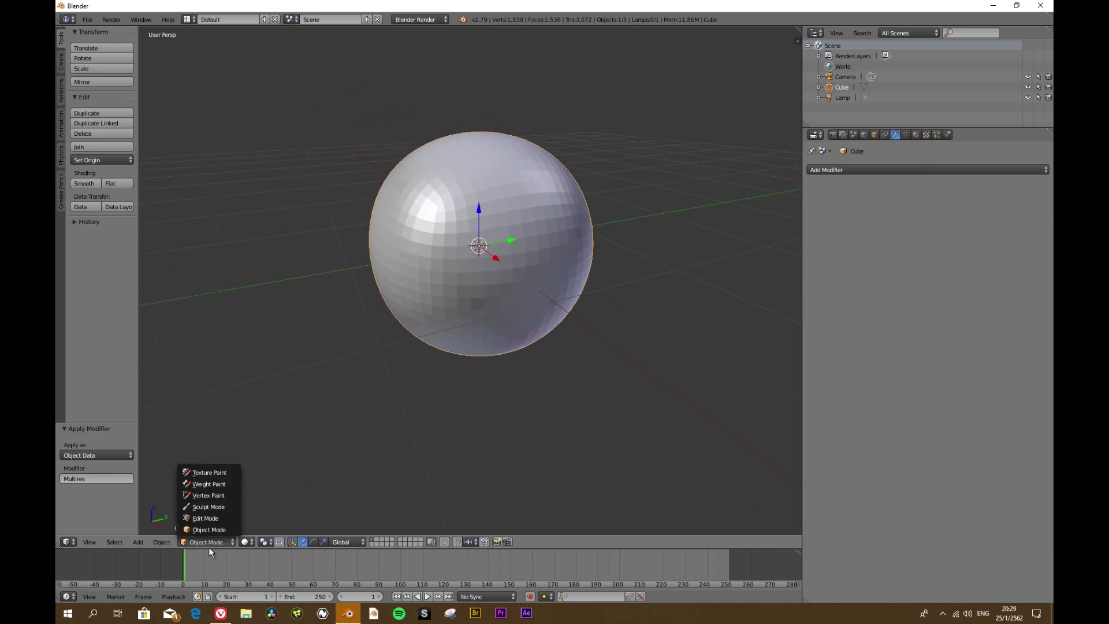
{"action": "left_click", "coordinate": [223, 506]}
{"action": "scroll", "coordinate": [520, 332], "scroll_direction": "up", "scroll_amount": 1}
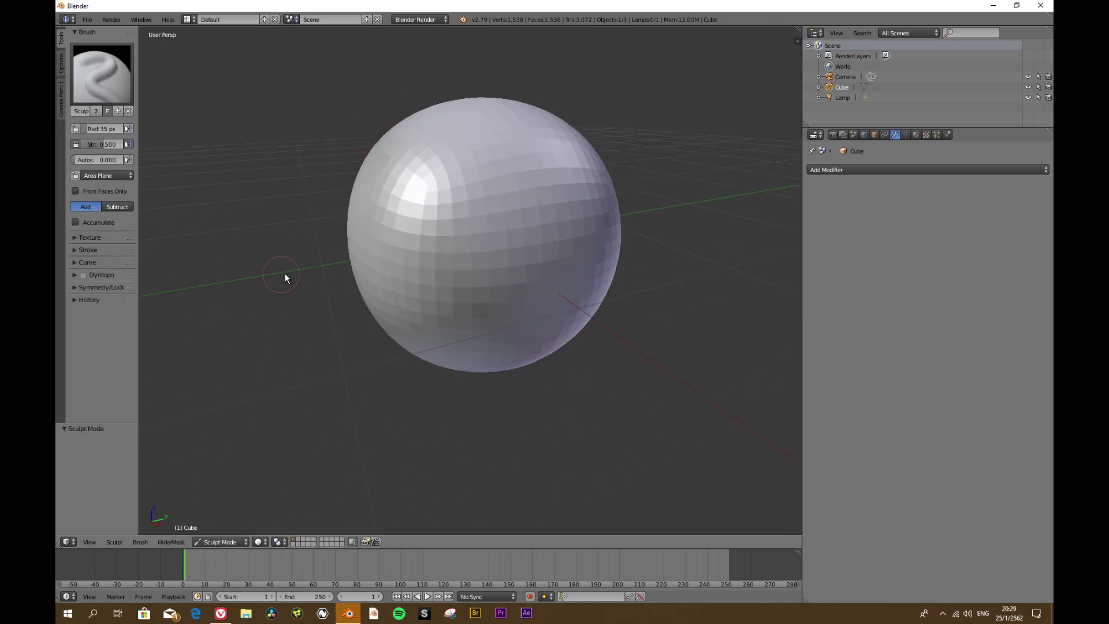
{"action": "left_click_drag", "start_coordinate": [137, 261], "coordinate": [264, 266]}
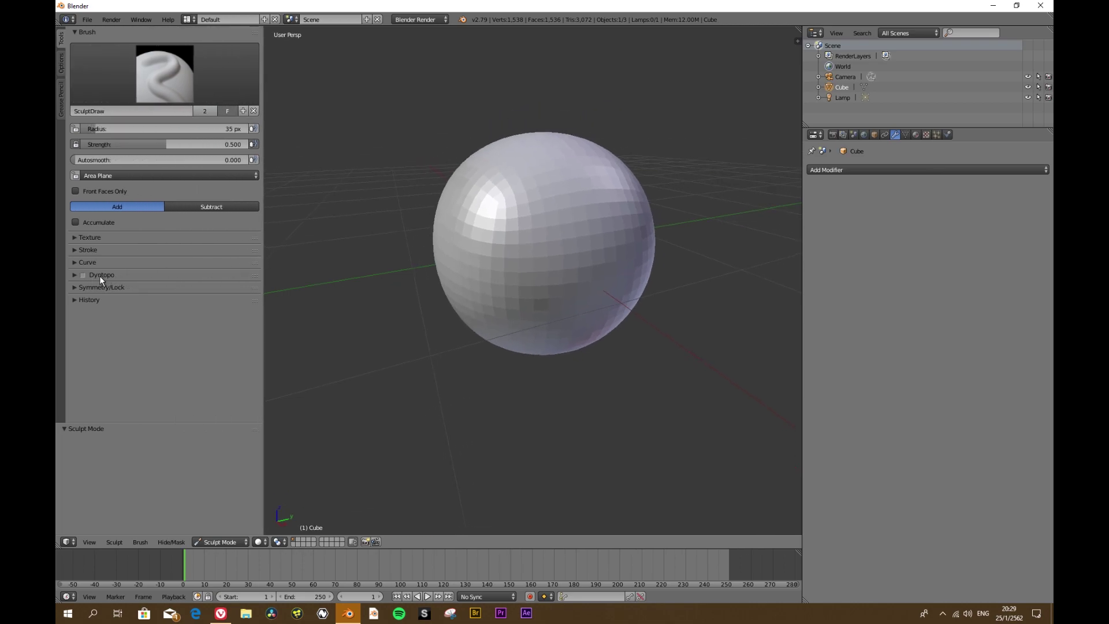
{"action": "left_click", "coordinate": [75, 275]}
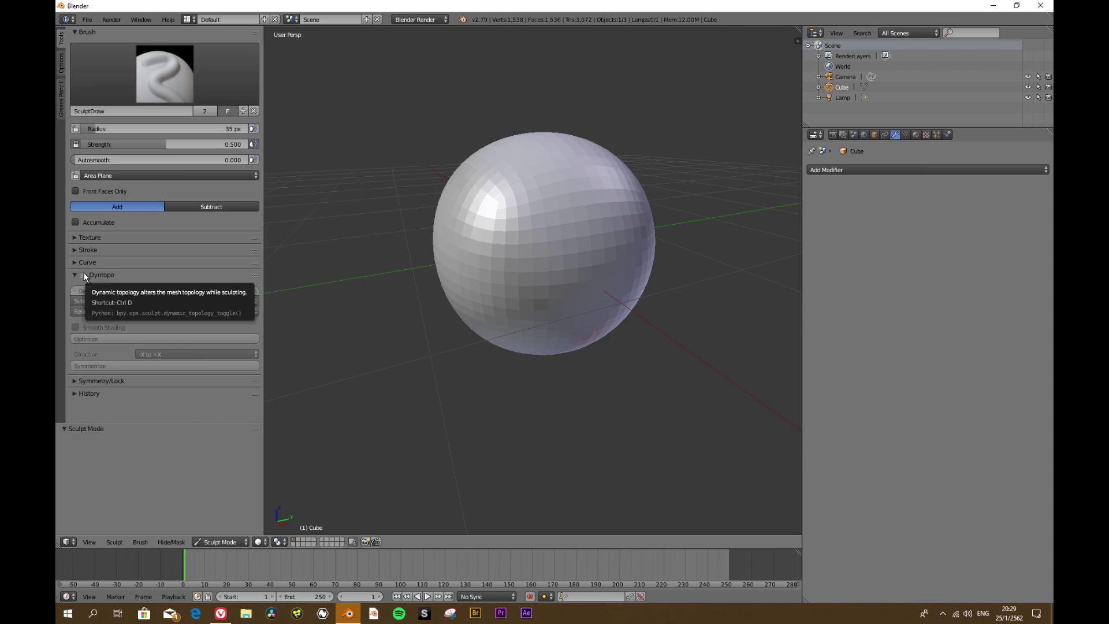
{"action": "left_click", "coordinate": [84, 277]}
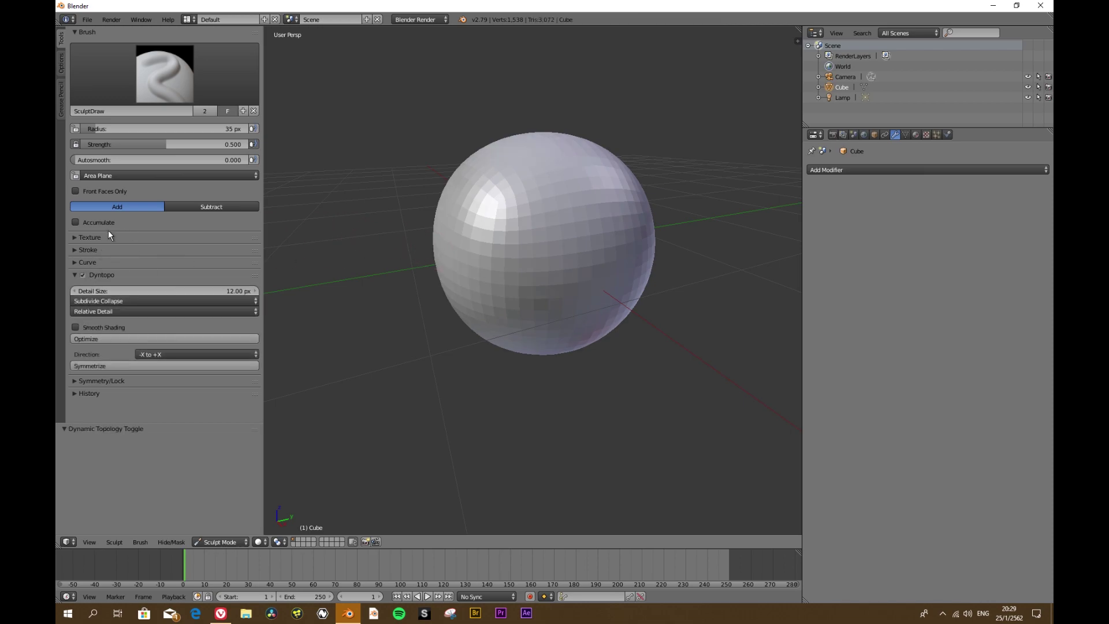
{"action": "left_click", "coordinate": [74, 237]}
{"action": "left_click", "coordinate": [157, 280]}
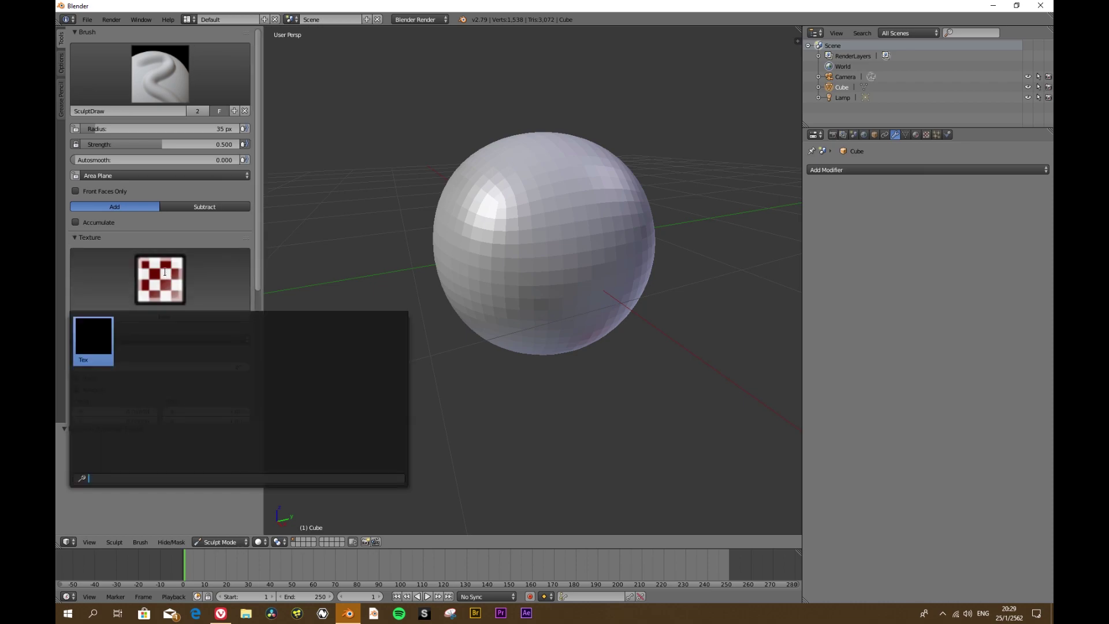
Step: Add a new brush texture and start choosing its image file
{"action": "left_click", "coordinate": [164, 316]}
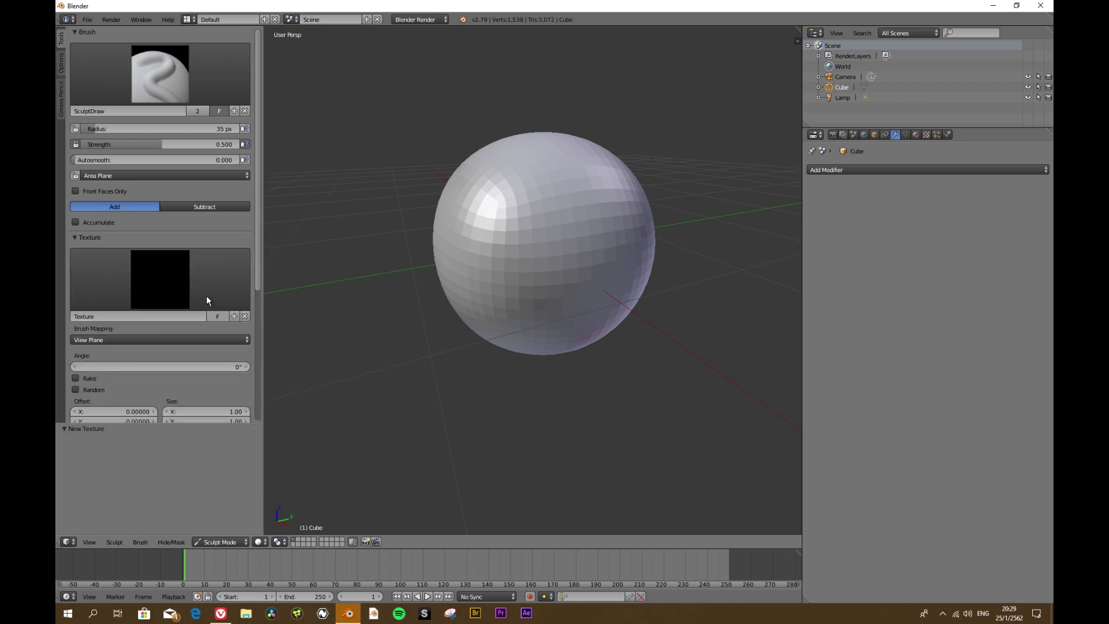
{"action": "left_click", "coordinate": [926, 137]}
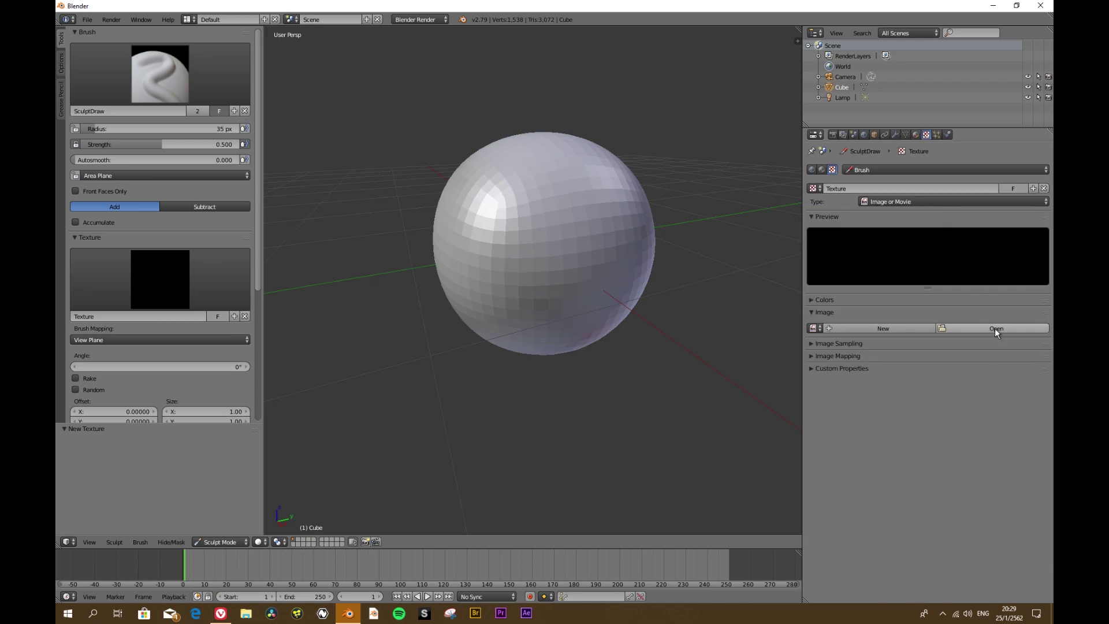
{"action": "left_click", "coordinate": [994, 328]}
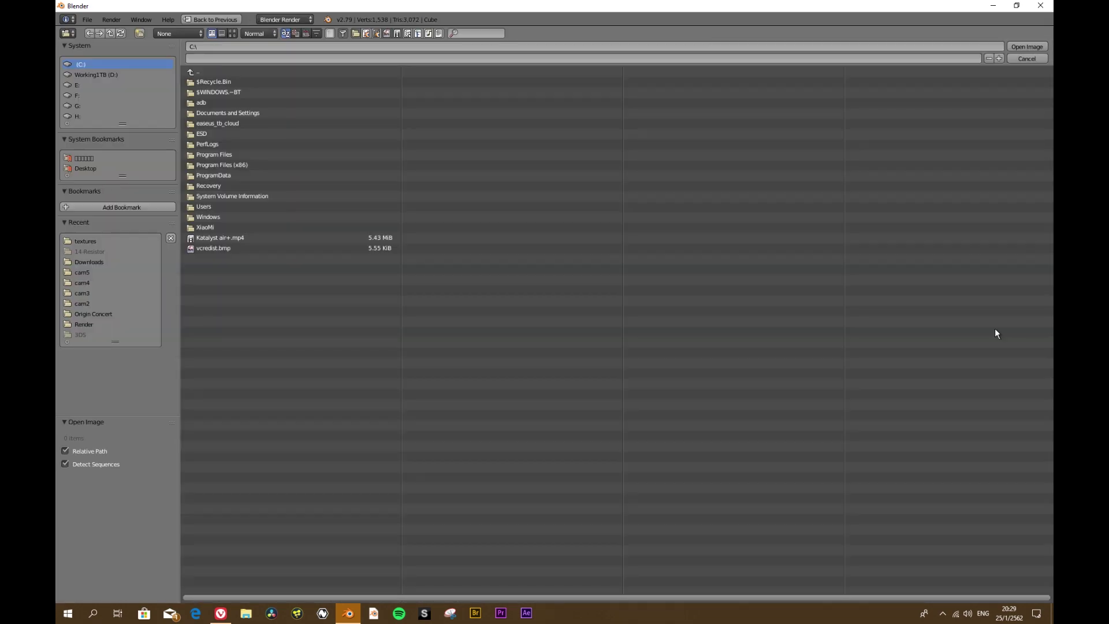
Step: Load snakeskin.png from Desktop\textures as the texture image
{"action": "left_click", "coordinate": [81, 168]}
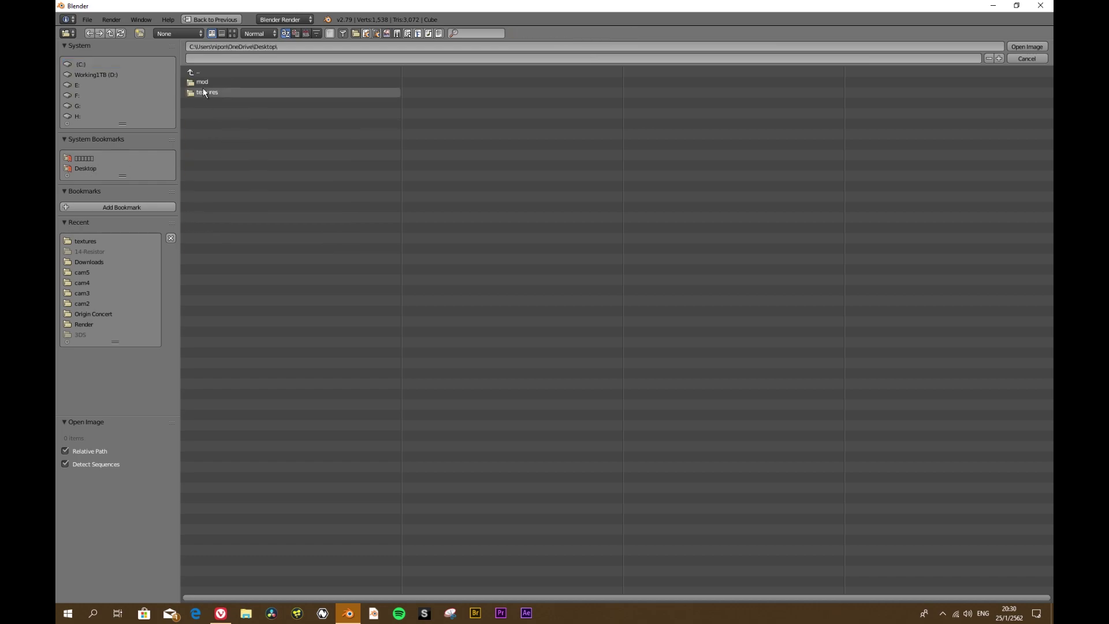
{"action": "left_click", "coordinate": [203, 92]}
{"action": "left_click", "coordinate": [232, 33]}
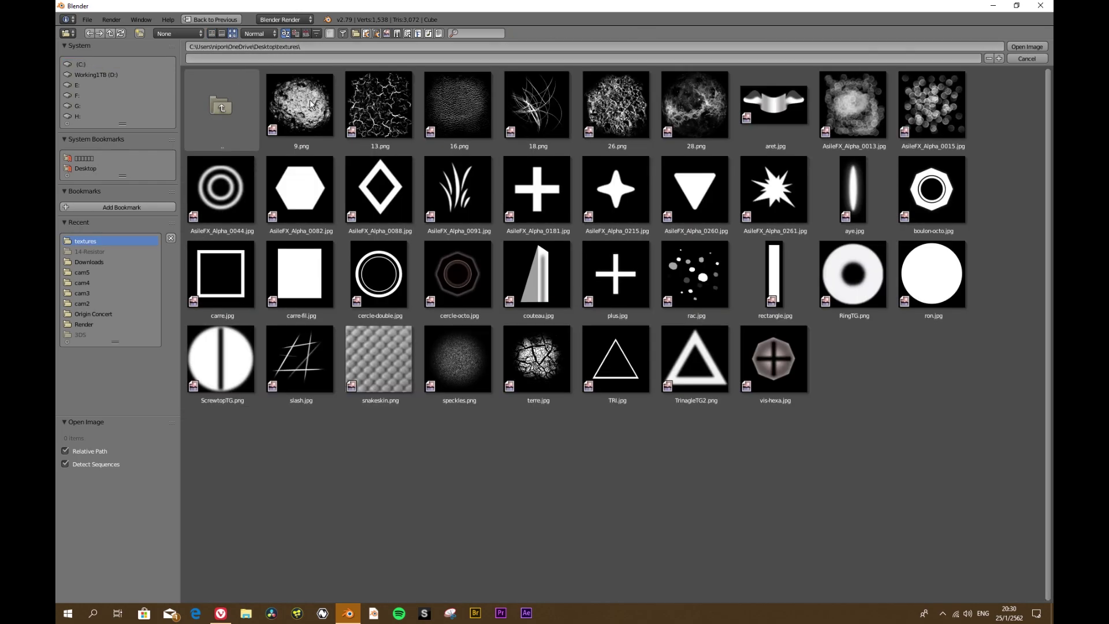
{"action": "left_click", "coordinate": [378, 361]}
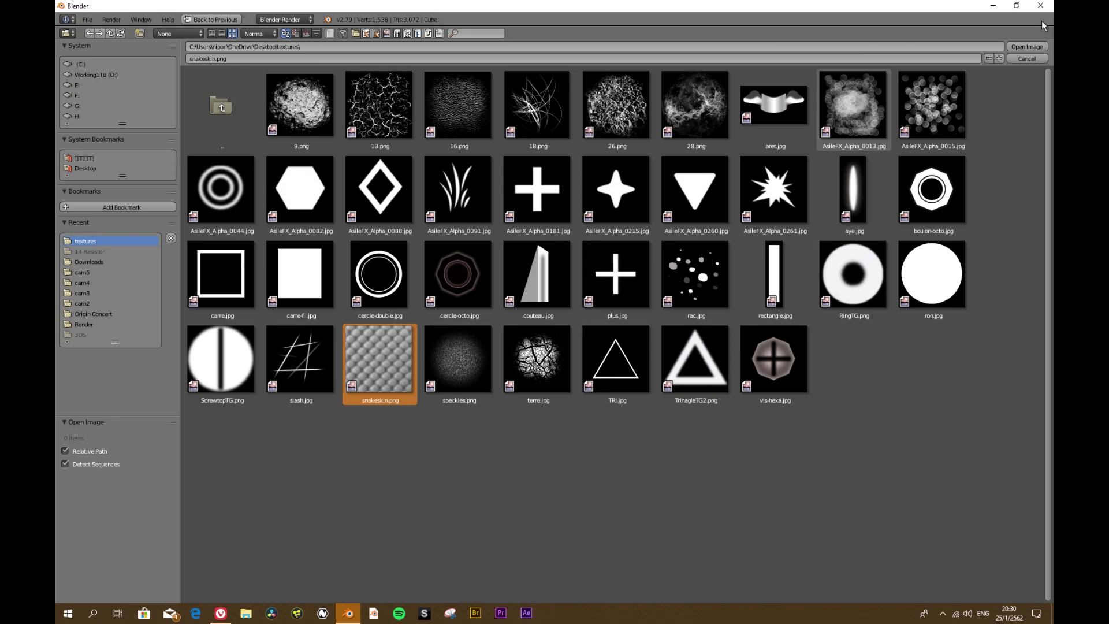
{"action": "left_click", "coordinate": [1019, 46]}
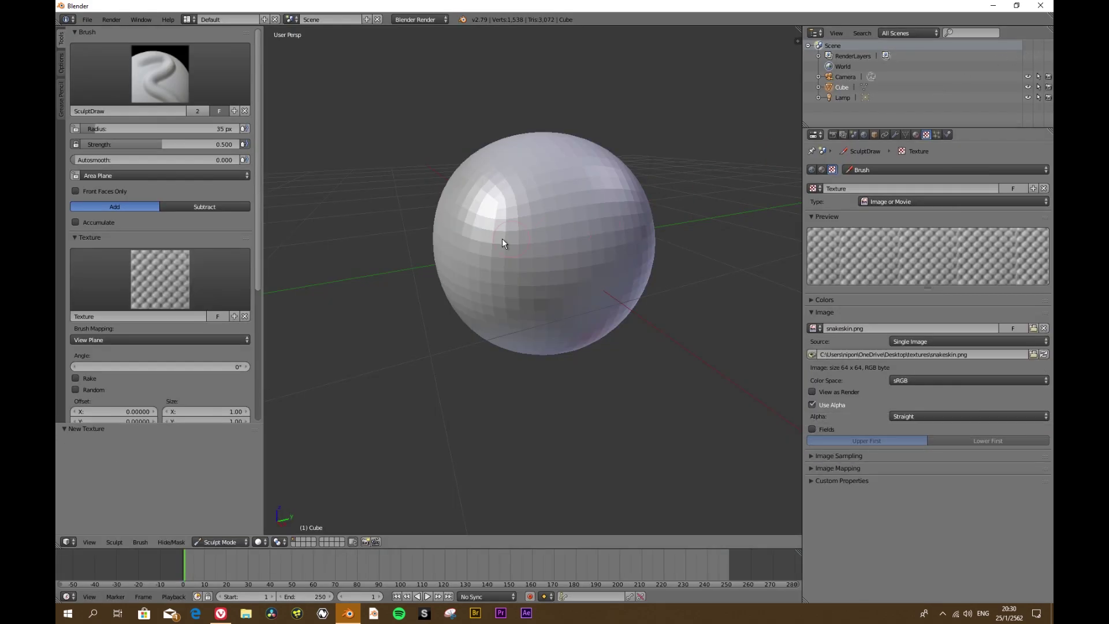
Step: Set the brush radius to 107 px and sculpt a first snakeskin dab on the sphere's upper left
{"action": "left_click_drag", "start_coordinate": [93, 127], "coordinate": [118, 128]}
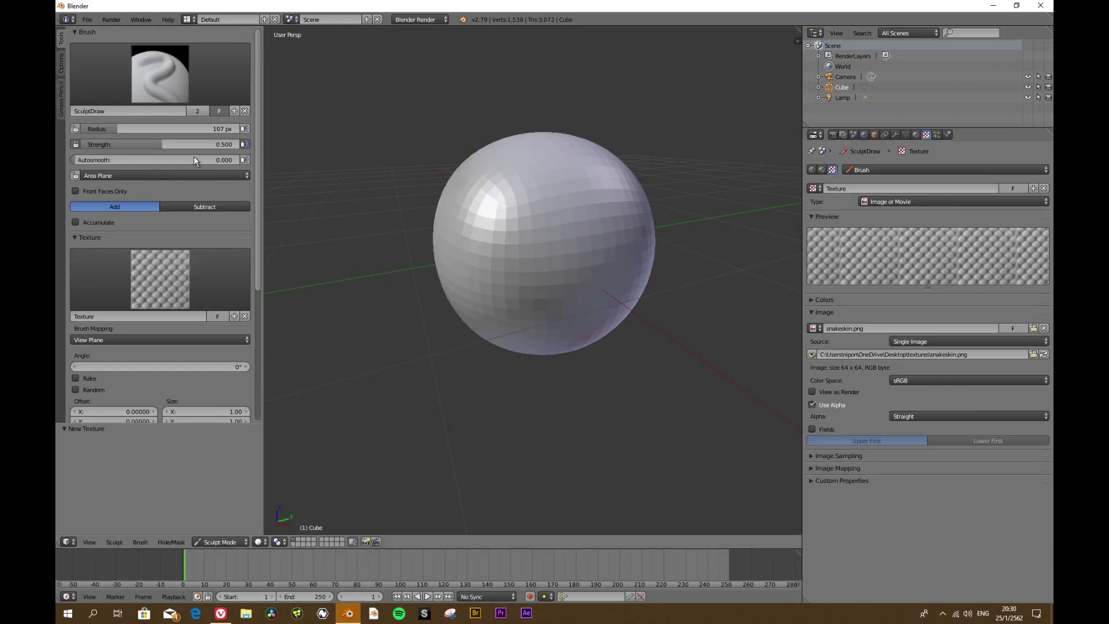
{"action": "scroll", "coordinate": [526, 240], "scroll_direction": "up", "scroll_amount": 1}
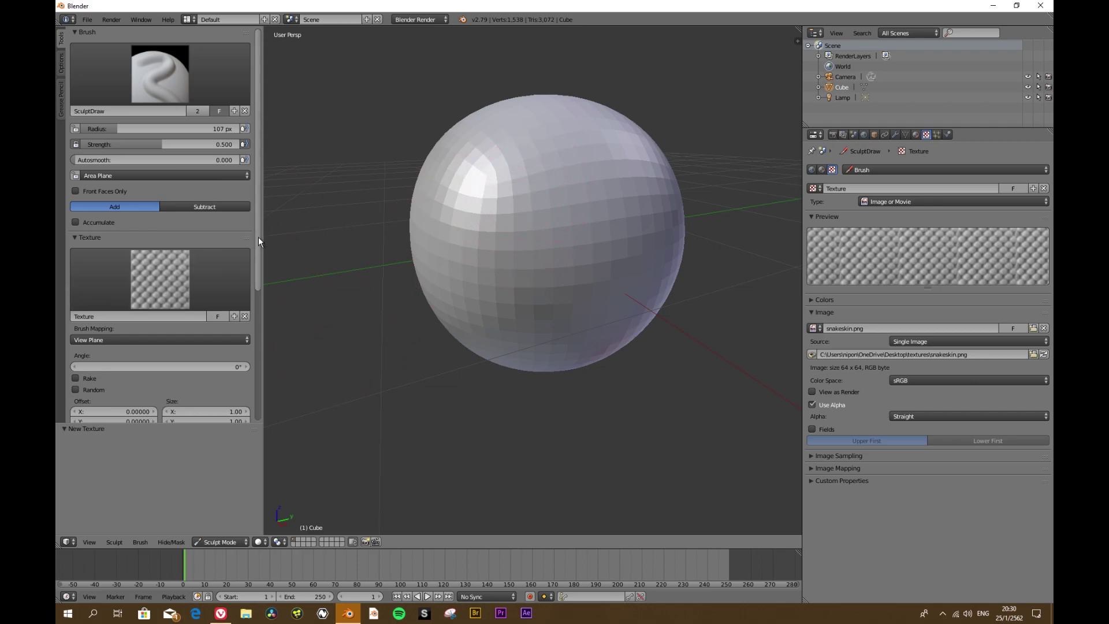
{"action": "left_click_drag", "start_coordinate": [258, 236], "coordinate": [258, 370]}
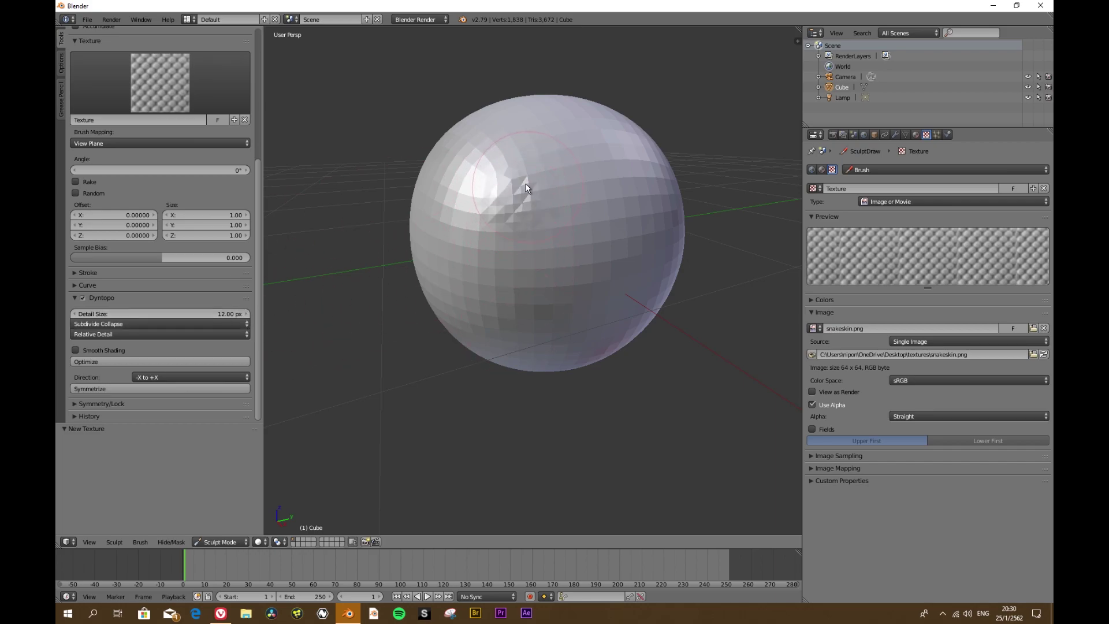
{"action": "left_click_drag", "start_coordinate": [545, 197], "coordinate": [528, 200]}
Step: Set the Dyntopo detail size to 5 px and sculpt a snakeskin dab onto the sphere
{"action": "left_click", "coordinate": [216, 312]}
{"action": "type", "text": "5"}
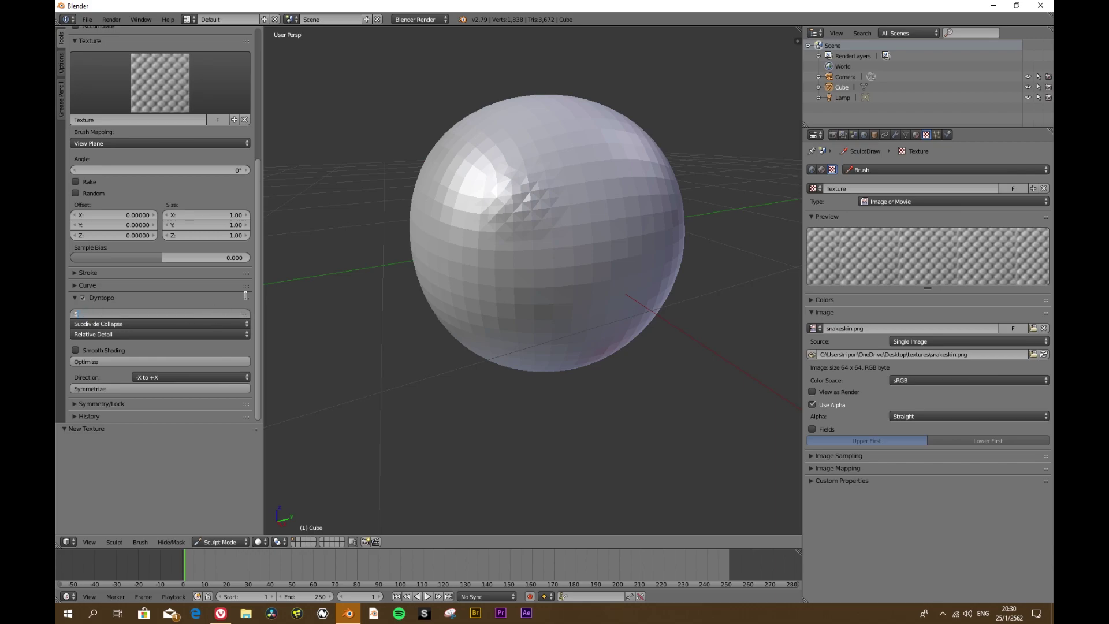
{"action": "key", "text": "Return"}
{"action": "left_click", "coordinate": [615, 189]}
{"action": "mouse_move", "coordinate": [613, 189]}
{"action": "middle_mouse_down"}
{"action": "mouse_move", "coordinate": [590, 244]}
{"action": "mouse_move", "coordinate": [554, 217]}
{"action": "middle_mouse_up"}
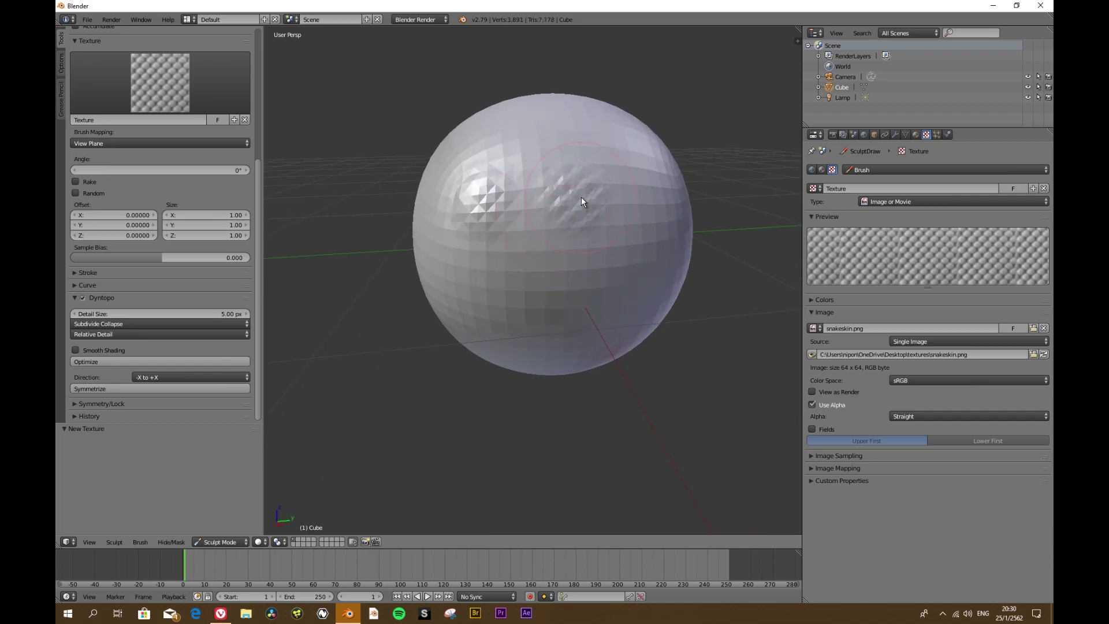
Step: Lower the detail size to 1 px and sculpt dense snakeskin patches across the sphere's front
{"action": "left_click", "coordinate": [214, 313]}
{"action": "type", "text": "1"}
{"action": "key", "text": "Return"}
{"action": "left_click", "coordinate": [540, 251]}
{"action": "mouse_move", "coordinate": [560, 289]}
{"action": "middle_mouse_down"}
{"action": "mouse_move", "coordinate": [580, 278]}
{"action": "mouse_move", "coordinate": [538, 234]}
{"action": "middle_mouse_up"}
{"action": "left_click_drag", "start_coordinate": [558, 268], "coordinate": [571, 275]}
{"action": "middle_click_drag", "start_coordinate": [571, 274], "coordinate": [598, 231]}
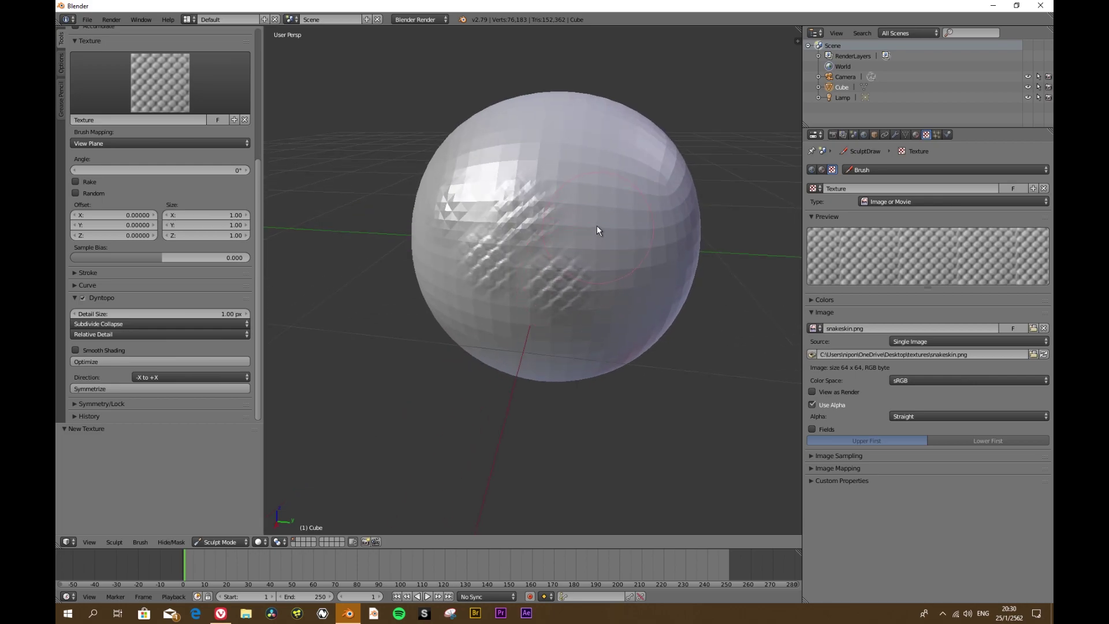
Step: Sculpt more raised snakeskin bumps around the sphere, orbiting between strokes
{"action": "left_click_drag", "start_coordinate": [590, 233], "coordinate": [598, 281]}
{"action": "middle_click_drag", "start_coordinate": [598, 281], "coordinate": [633, 259]}
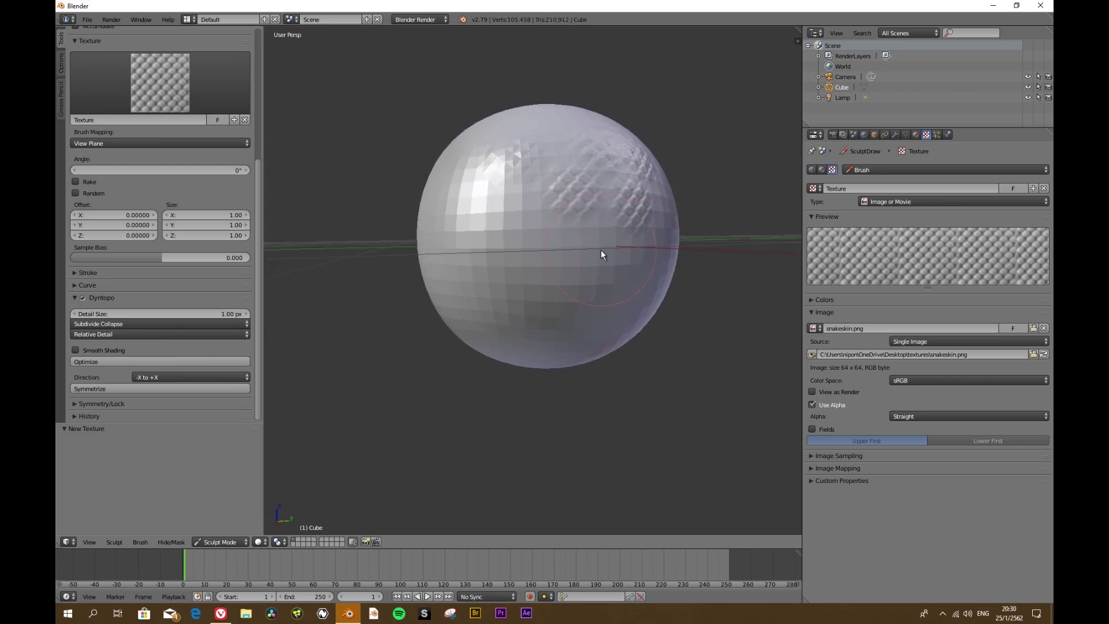
{"action": "left_click_drag", "start_coordinate": [598, 280], "coordinate": [548, 290]}
{"action": "mouse_move", "coordinate": [549, 290]}
{"action": "middle_mouse_down"}
{"action": "mouse_move", "coordinate": [551, 261]}
{"action": "mouse_move", "coordinate": [587, 266]}
{"action": "middle_mouse_up"}
{"action": "mouse_move", "coordinate": [600, 212]}
{"action": "middle_mouse_down"}
{"action": "mouse_move", "coordinate": [590, 267]}
{"action": "mouse_move", "coordinate": [543, 275]}
{"action": "middle_mouse_up"}
{"action": "mouse_move", "coordinate": [532, 228]}
{"action": "middle_mouse_down"}
{"action": "mouse_move", "coordinate": [560, 235]}
{"action": "mouse_move", "coordinate": [559, 224]}
{"action": "mouse_move", "coordinate": [558, 234]}
{"action": "middle_mouse_up"}
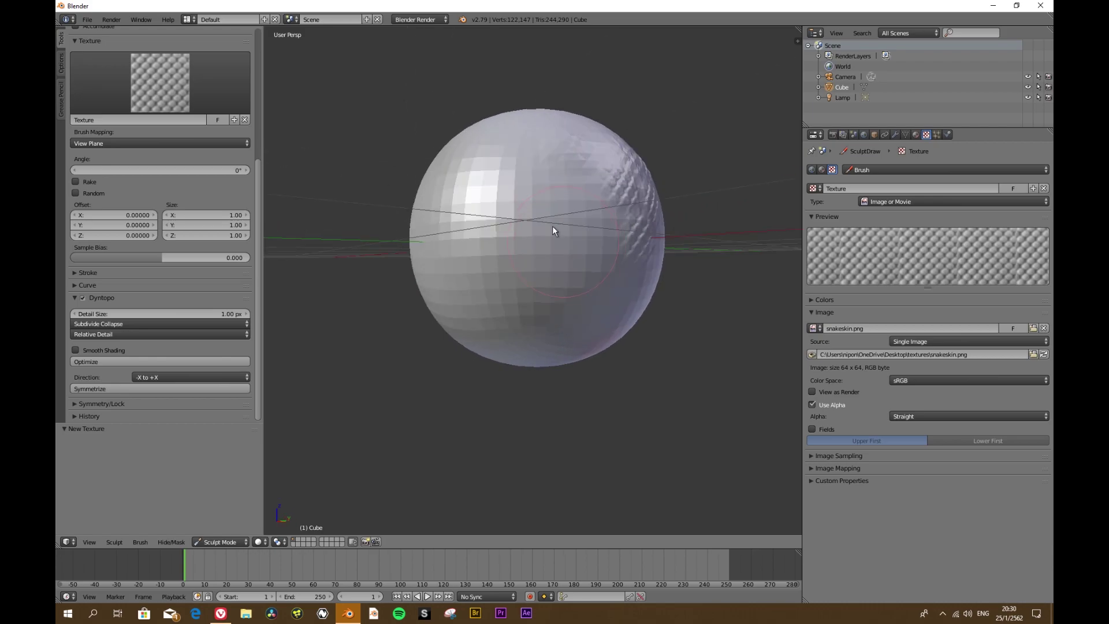
{"action": "mouse_move", "coordinate": [465, 237]}
{"action": "middle_mouse_down"}
{"action": "mouse_move", "coordinate": [557, 266]}
{"action": "mouse_move", "coordinate": [506, 154]}
{"action": "middle_mouse_up"}
{"action": "scroll", "coordinate": [556, 267], "scroll_direction": "up", "scroll_amount": 2}
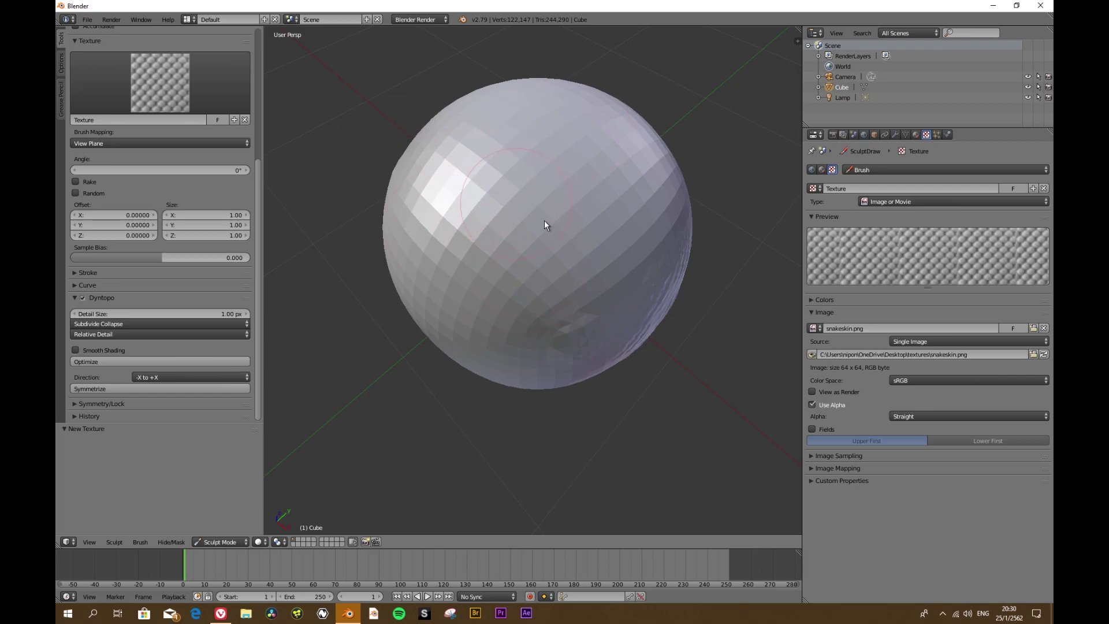
{"action": "middle_click_drag", "start_coordinate": [602, 230], "coordinate": [530, 223]}
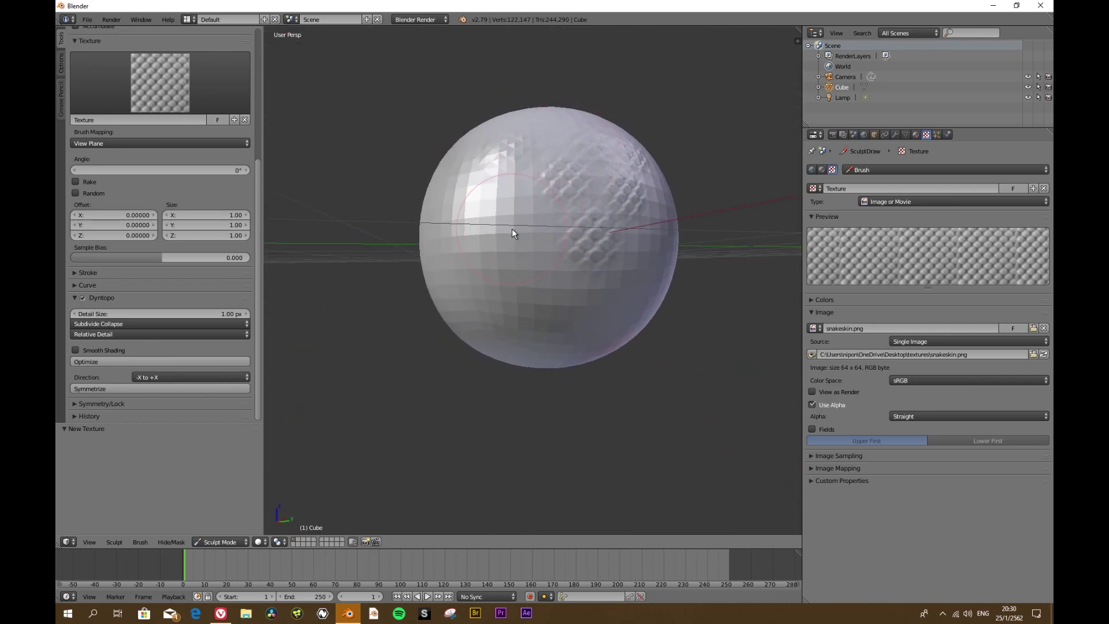
{"action": "left_click_drag", "start_coordinate": [512, 227], "coordinate": [564, 293]}
{"action": "mouse_move", "coordinate": [564, 293]}
{"action": "middle_mouse_down"}
{"action": "mouse_move", "coordinate": [507, 293]}
{"action": "mouse_move", "coordinate": [525, 310]}
{"action": "mouse_move", "coordinate": [579, 312]}
{"action": "mouse_move", "coordinate": [604, 278]}
{"action": "mouse_move", "coordinate": [567, 263]}
{"action": "mouse_move", "coordinate": [590, 284]}
{"action": "mouse_move", "coordinate": [648, 238]}
{"action": "mouse_move", "coordinate": [611, 272]}
{"action": "mouse_move", "coordinate": [645, 275]}
{"action": "mouse_move", "coordinate": [495, 174]}
{"action": "mouse_move", "coordinate": [584, 195]}
{"action": "mouse_move", "coordinate": [543, 154]}
{"action": "mouse_move", "coordinate": [480, 169]}
{"action": "mouse_move", "coordinate": [615, 170]}
{"action": "middle_mouse_up"}
Step: Toggle wireframe with Z to inspect the dense mesh patches, then return to solid shading
{"action": "key", "text": "z"}
{"action": "mouse_move", "coordinate": [537, 237]}
{"action": "middle_mouse_down"}
{"action": "mouse_move", "coordinate": [600, 231]}
{"action": "mouse_move", "coordinate": [544, 254]}
{"action": "mouse_move", "coordinate": [577, 234]}
{"action": "mouse_move", "coordinate": [569, 240]}
{"action": "middle_mouse_up"}
{"action": "key", "text": "z"}
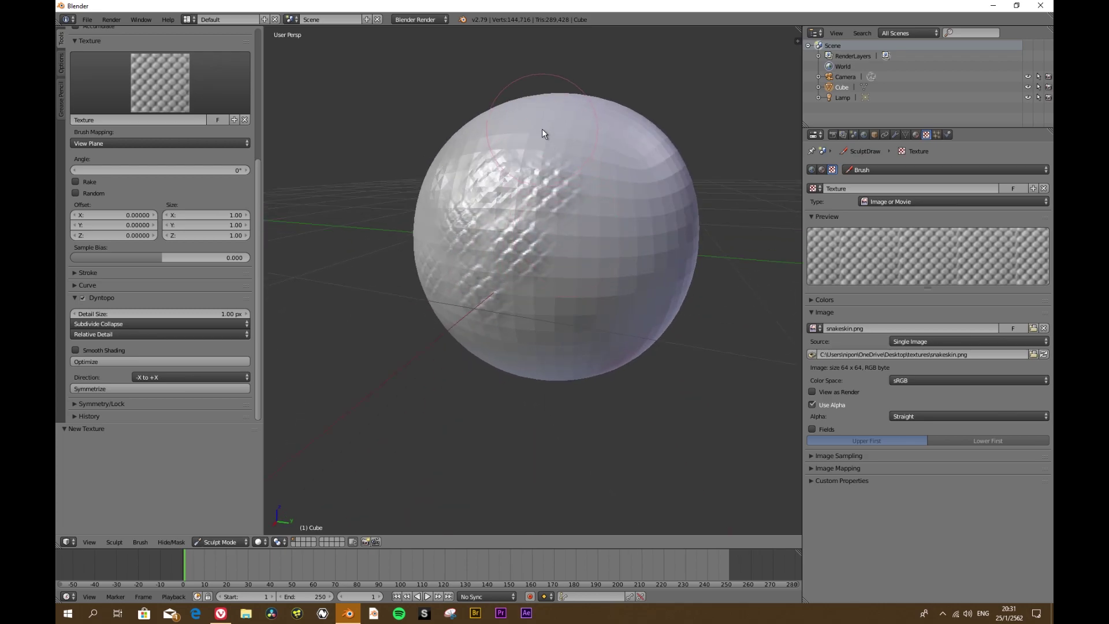
{"action": "mouse_move", "coordinate": [549, 219]}
{"action": "middle_mouse_down"}
{"action": "mouse_move", "coordinate": [559, 211]}
{"action": "mouse_move", "coordinate": [602, 249]}
{"action": "mouse_move", "coordinate": [626, 235]}
{"action": "mouse_move", "coordinate": [507, 165]}
{"action": "middle_mouse_up"}
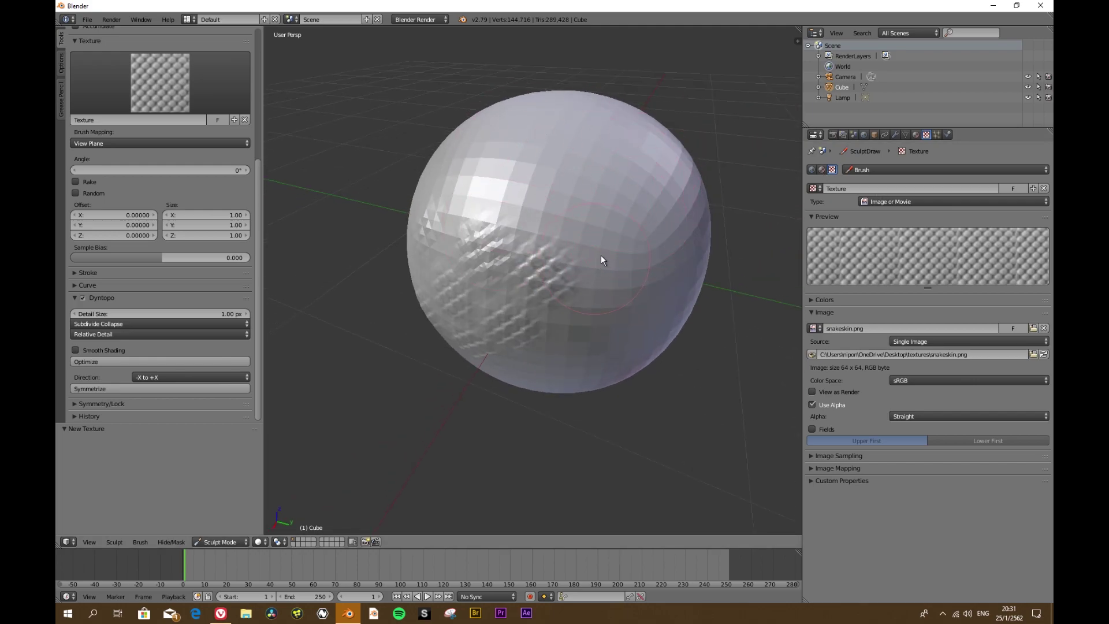
Step: Paint more snakeskin strokes over untextured areas, bringing the sphere to 199,247 vertices
{"action": "middle_click_drag", "start_coordinate": [601, 256], "coordinate": [647, 245]}
{"action": "mouse_move", "coordinate": [561, 261]}
{"action": "middle_mouse_down"}
{"action": "mouse_move", "coordinate": [544, 236]}
{"action": "mouse_move", "coordinate": [585, 234]}
{"action": "mouse_move", "coordinate": [609, 262]}
{"action": "mouse_move", "coordinate": [614, 250]}
{"action": "middle_mouse_up"}
{"action": "left_click_drag", "start_coordinate": [614, 250], "coordinate": [584, 317]}
{"action": "middle_click_drag", "start_coordinate": [584, 317], "coordinate": [584, 295]}
{"action": "left_click_drag", "start_coordinate": [590, 257], "coordinate": [531, 285]}
{"action": "mouse_move", "coordinate": [532, 285]}
{"action": "middle_mouse_down"}
{"action": "mouse_move", "coordinate": [557, 245]}
{"action": "mouse_move", "coordinate": [565, 300]}
{"action": "mouse_move", "coordinate": [597, 271]}
{"action": "middle_mouse_up"}
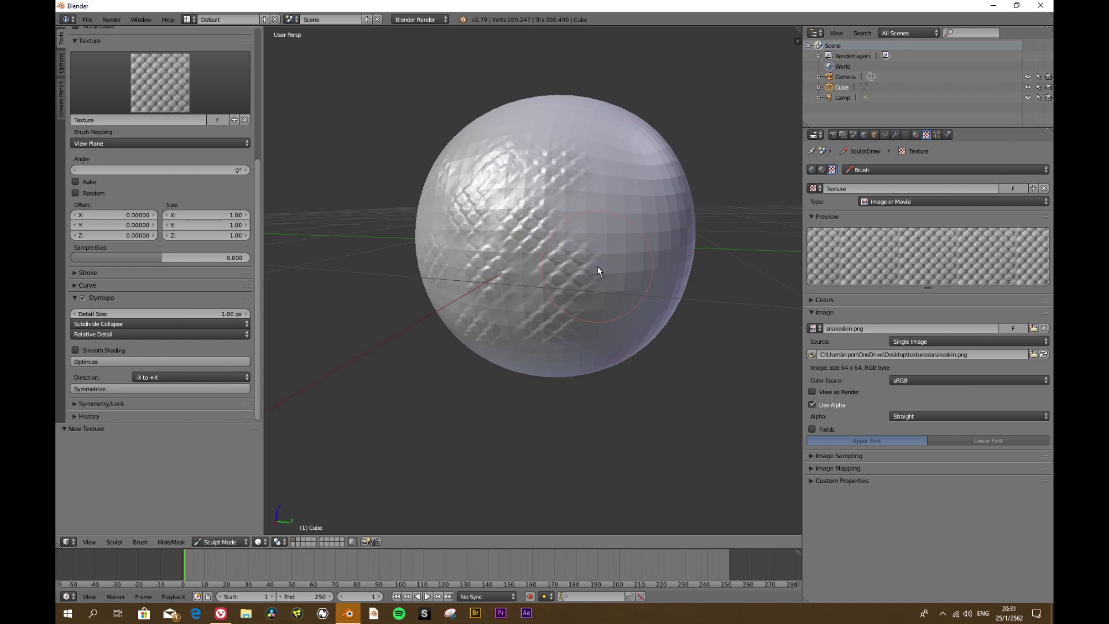
{"action": "mouse_move", "coordinate": [599, 201]}
{"action": "middle_mouse_down"}
{"action": "mouse_move", "coordinate": [639, 192]}
{"action": "mouse_move", "coordinate": [629, 196]}
{"action": "middle_mouse_up"}
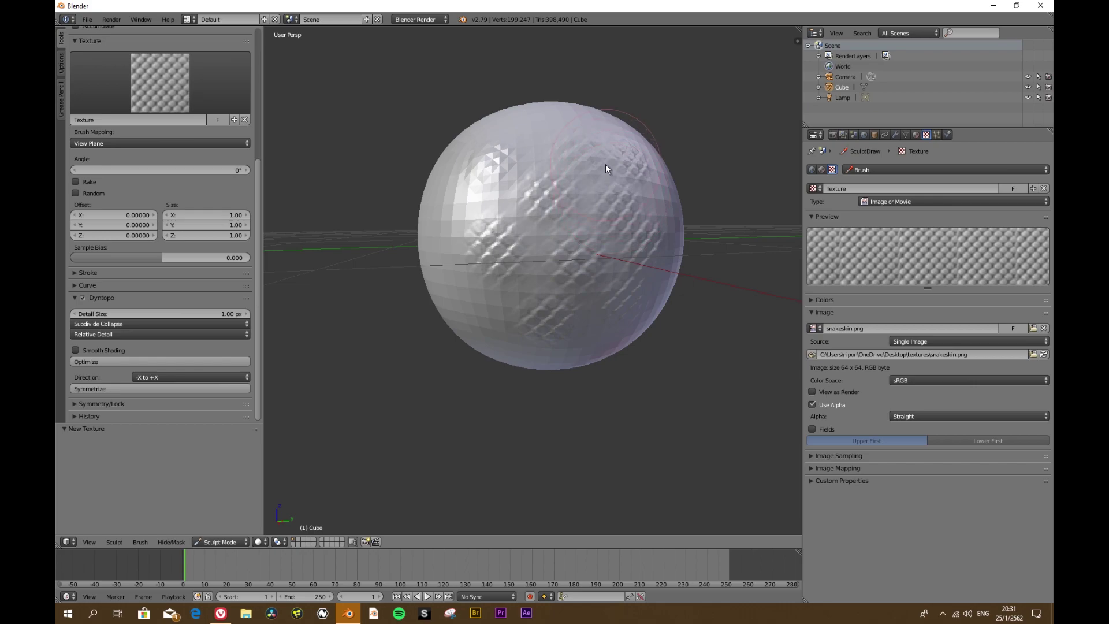